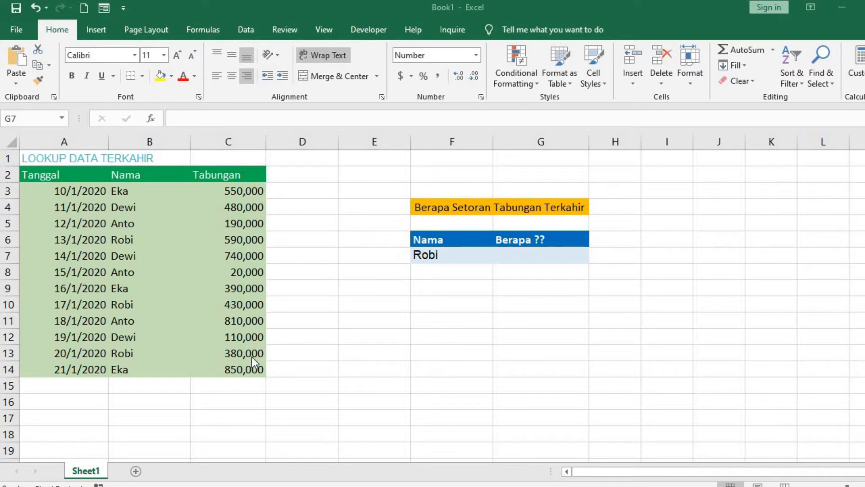
Step: Replace the lookup name in cell F7 with the saver's name listed in B3
double_click(441, 255)
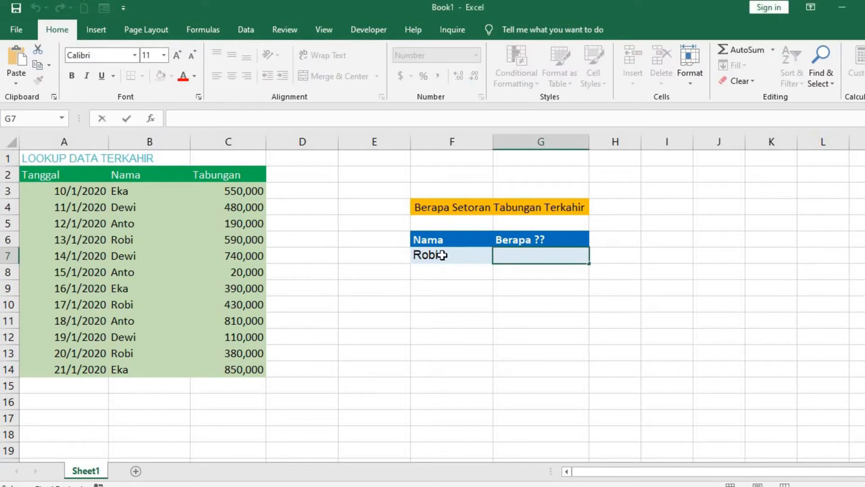
click(442, 255)
text(Eka)
key(Return)
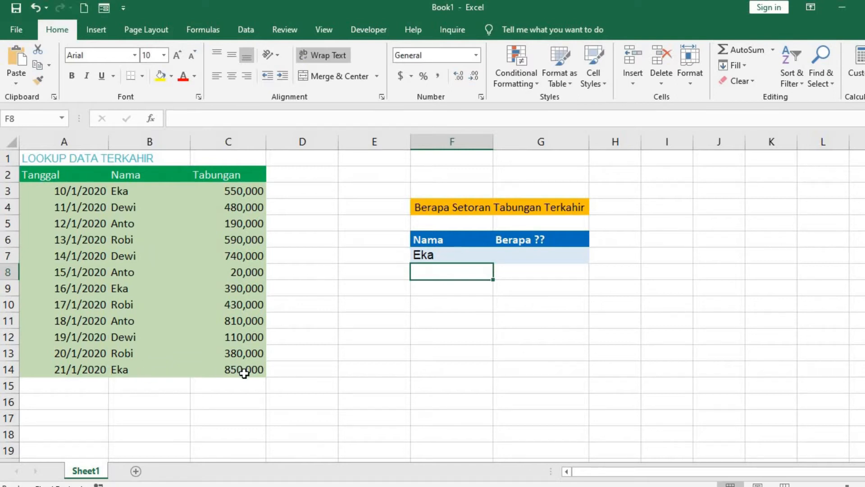
key(Up)
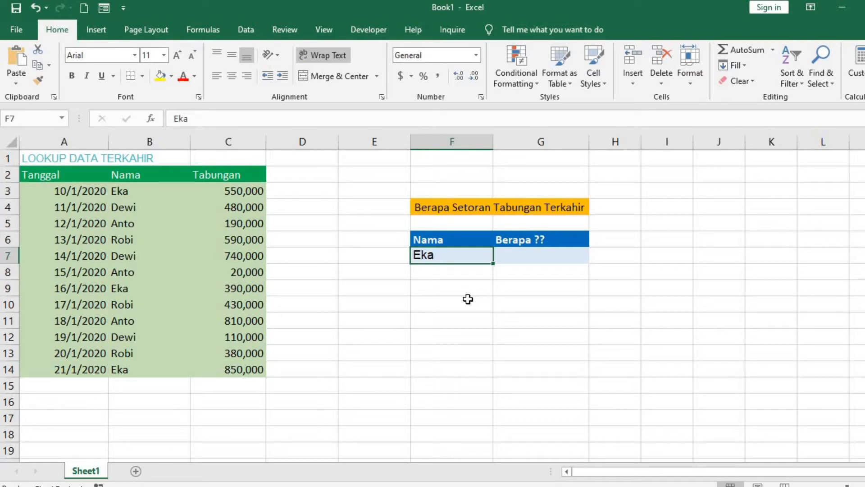
Step: Enter =VLOOKUP(F7,B3:C14,2,FALSE) in cell G7 to look up the saver's deposit with an exact match
click(532, 257)
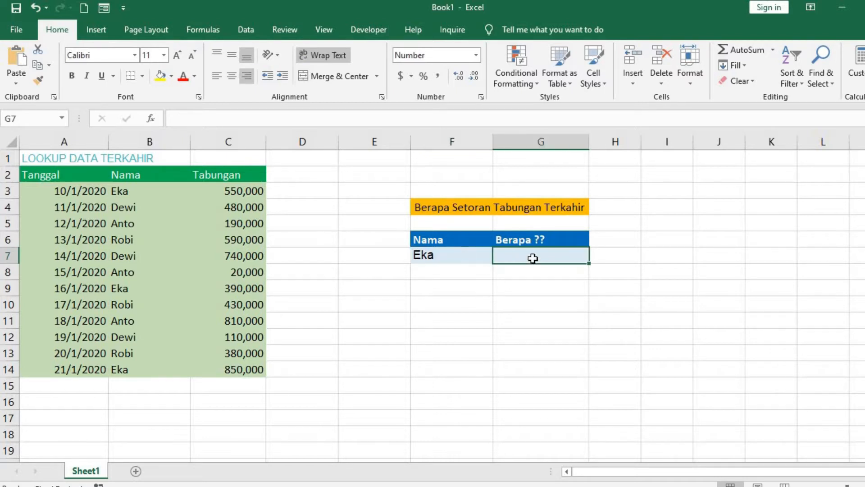
text(=vlookup()
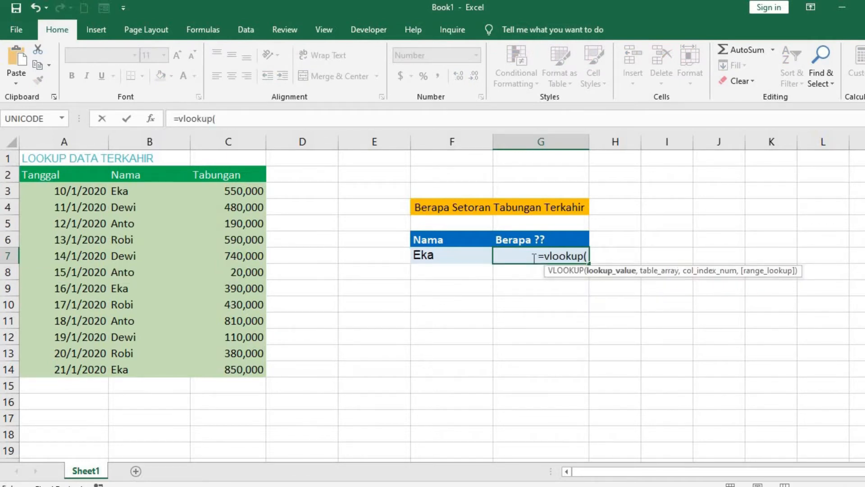
click(452, 255)
text(,)
drag(143, 192, 187, 225)
drag(243, 328, 244, 365)
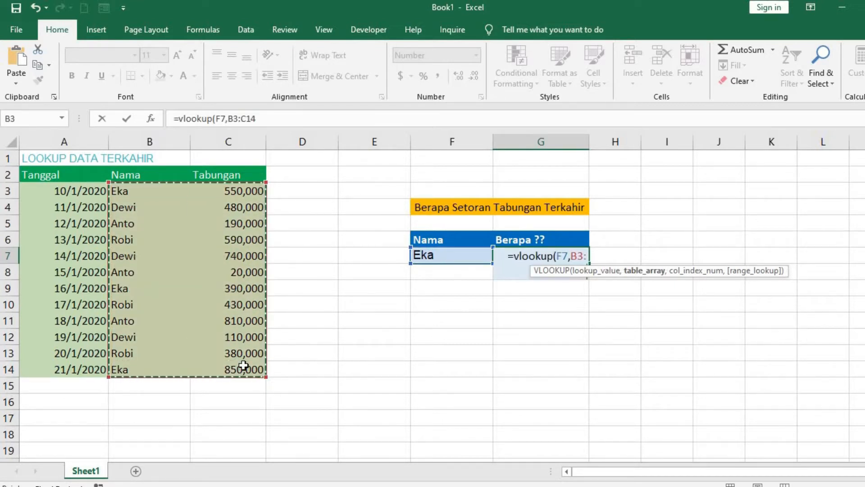
text(,2,FALSE))
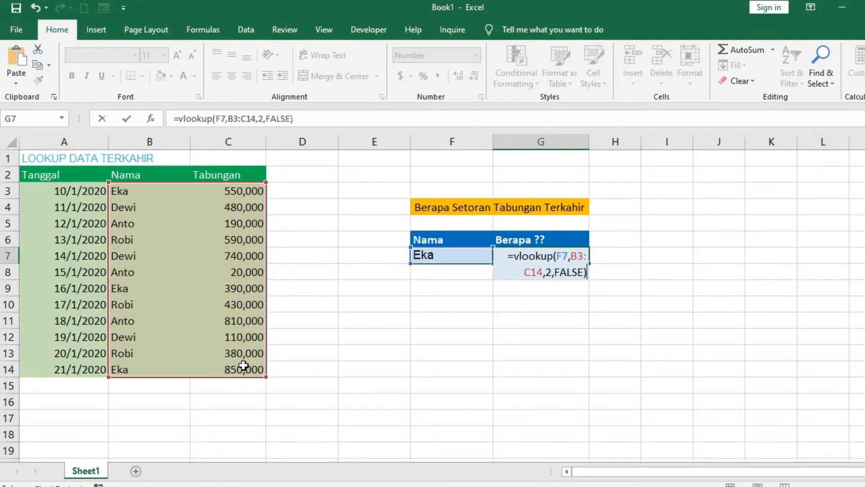
key(Return)
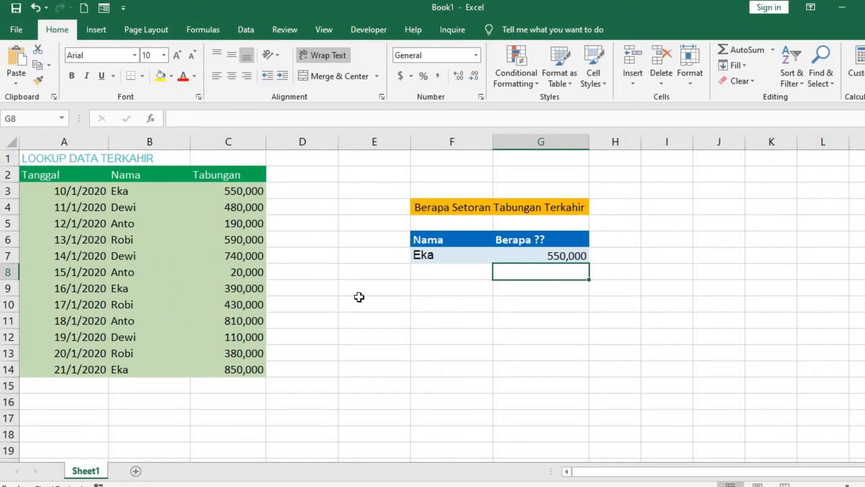
Step: Change the range_lookup argument of the VLOOKUP formula in G7 to TRUE for an approximate match
click(564, 255)
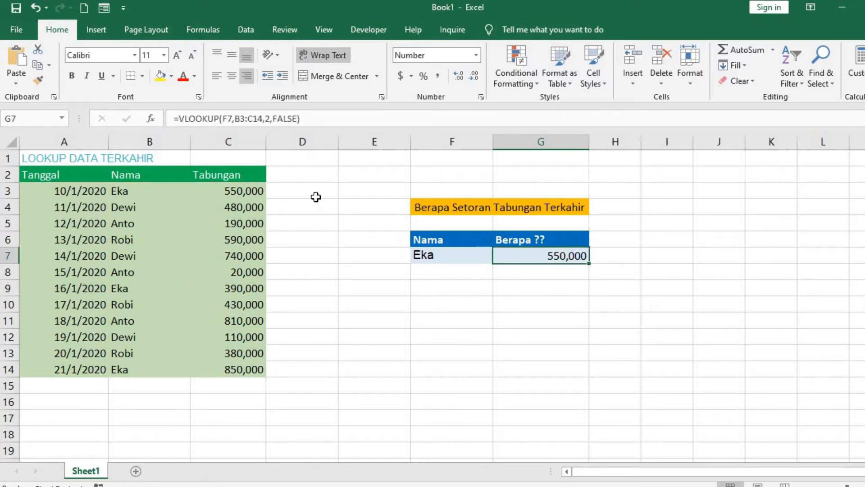
double_click(289, 119)
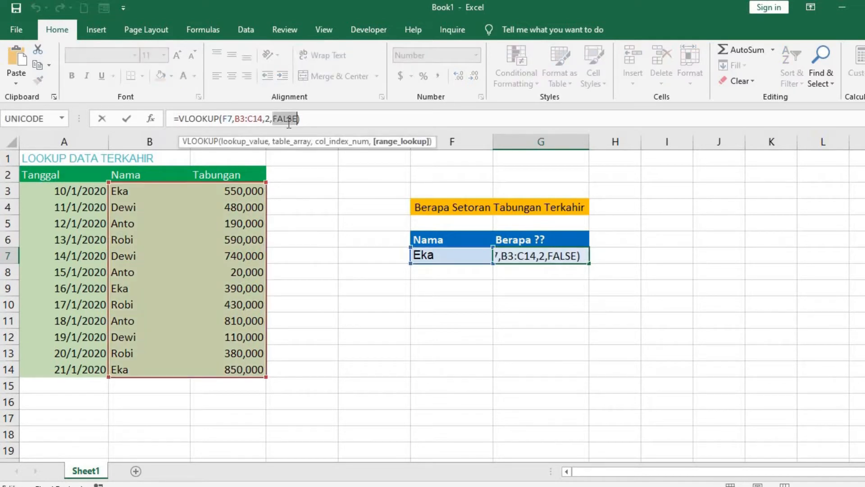
text(TRUE)
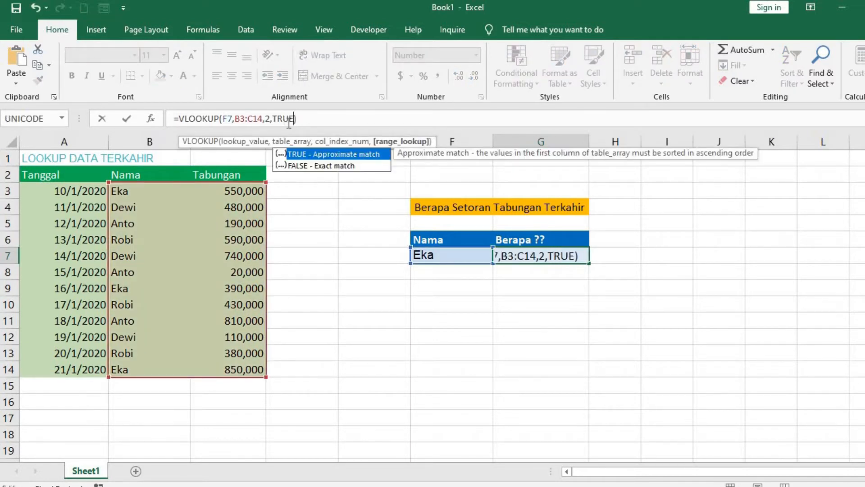
click(310, 120)
key(Return)
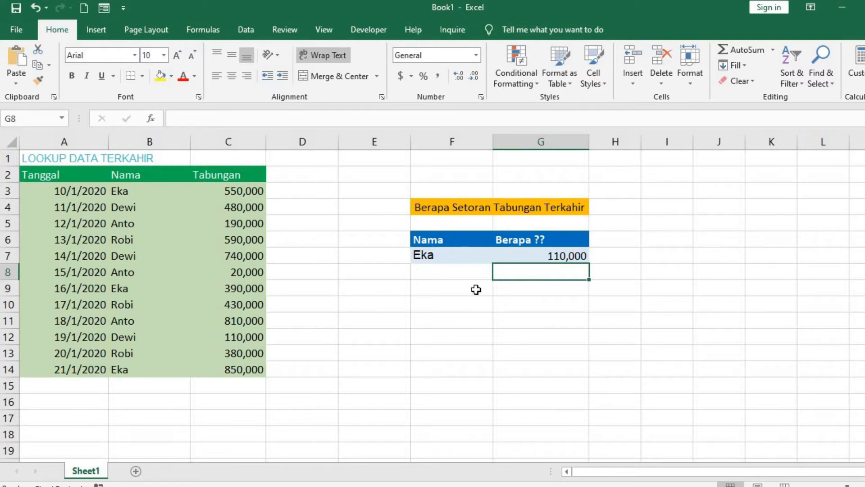
Step: Clear the VLOOKUP formula from cell G7
click(526, 255)
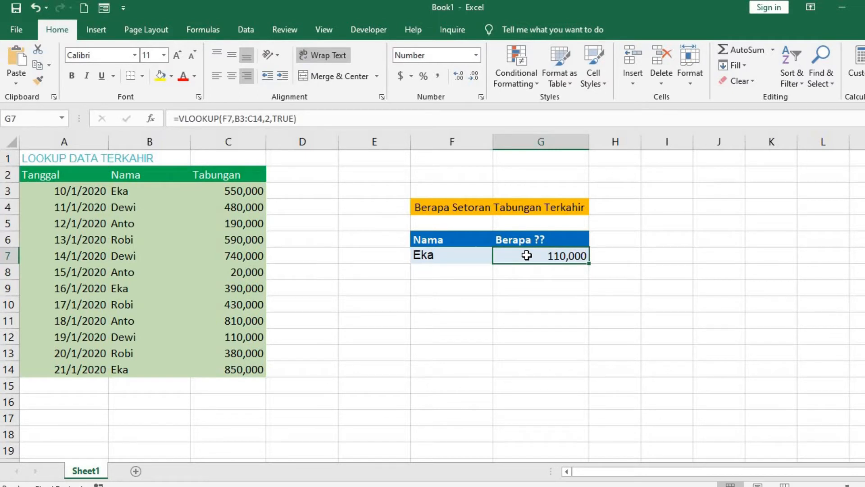
double_click(527, 255)
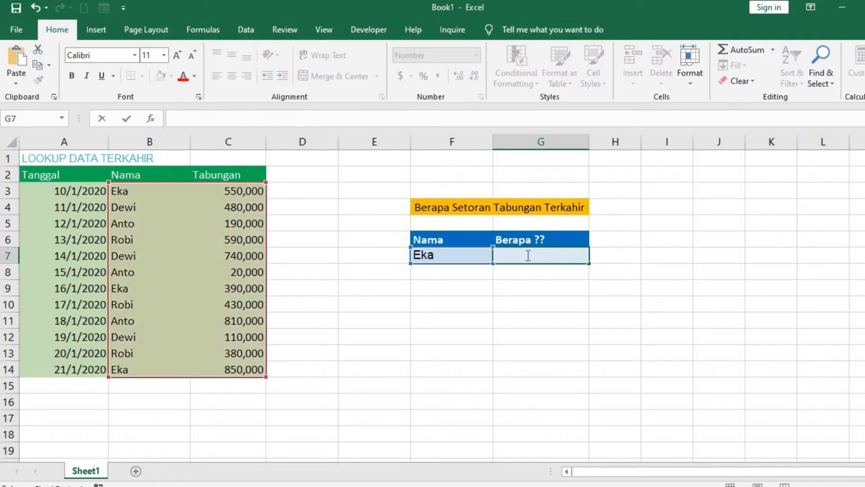
key(Escape)
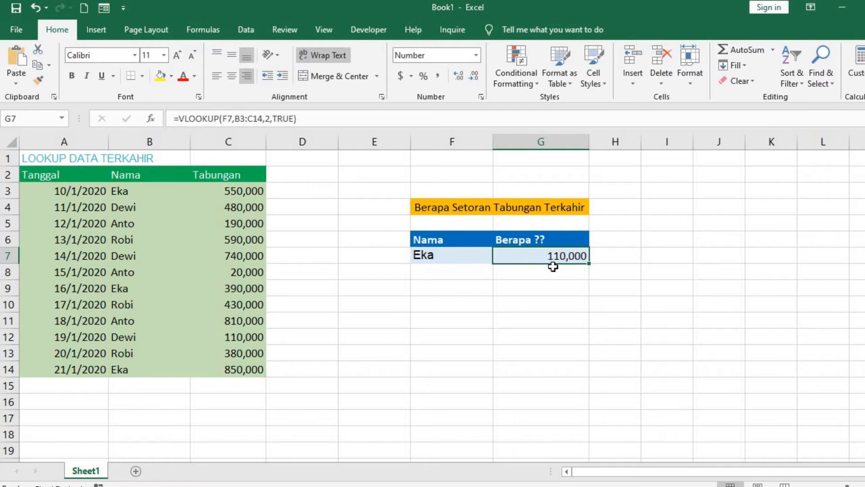
key(Delete)
click(554, 284)
Step: Start a LOOKUP formula in cell G7 with 2 as the lookup value
click(555, 260)
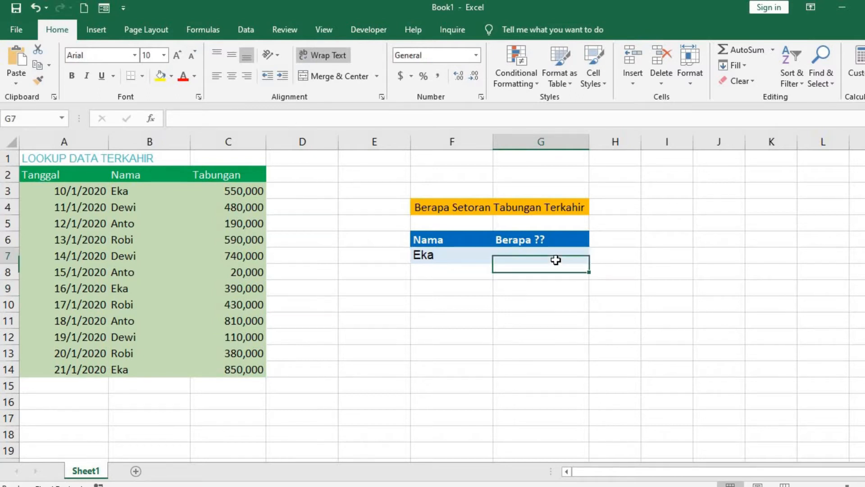
text(=LOOK)
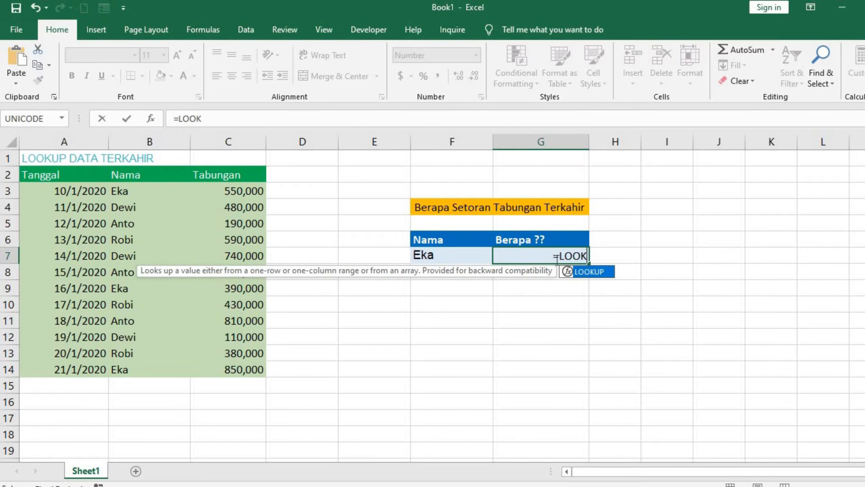
text(UP()
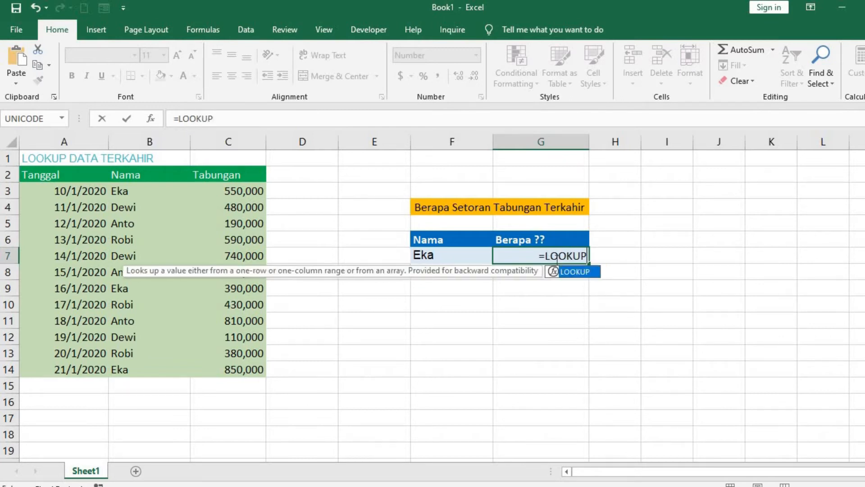
click(472, 256)
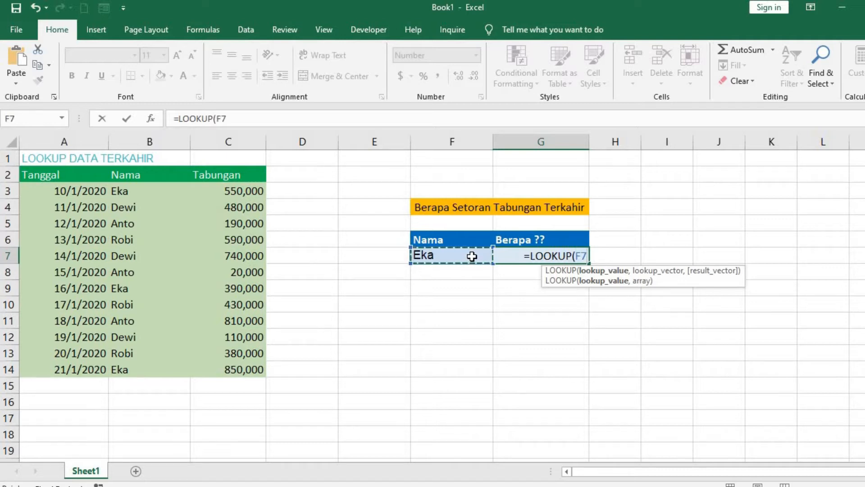
text(,)
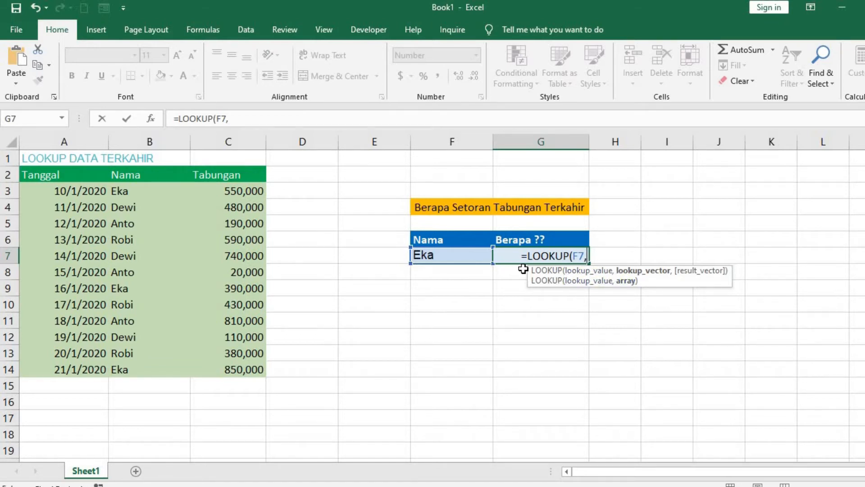
key(BackSpace)
key(BackSpace)
key(BackSpace)
text(2)
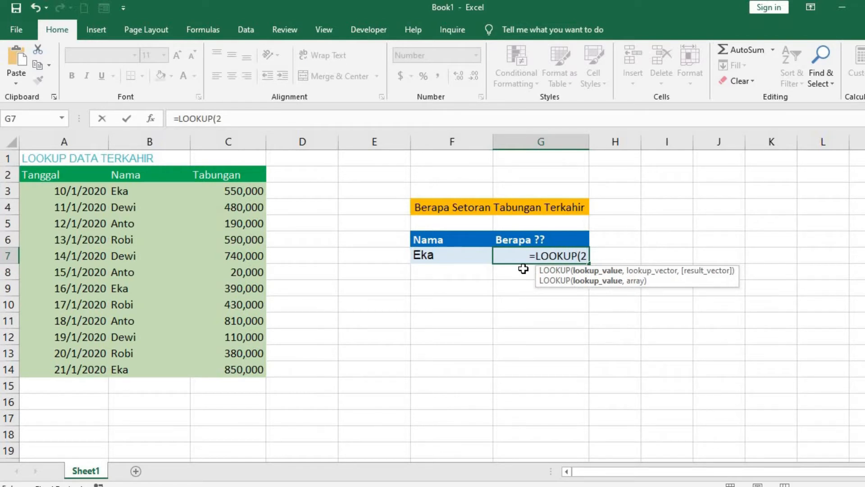
text(,)
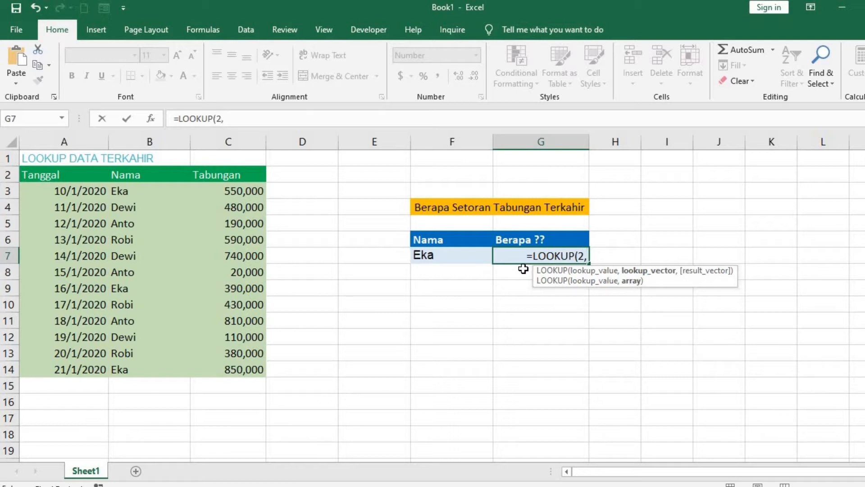
text(1/)
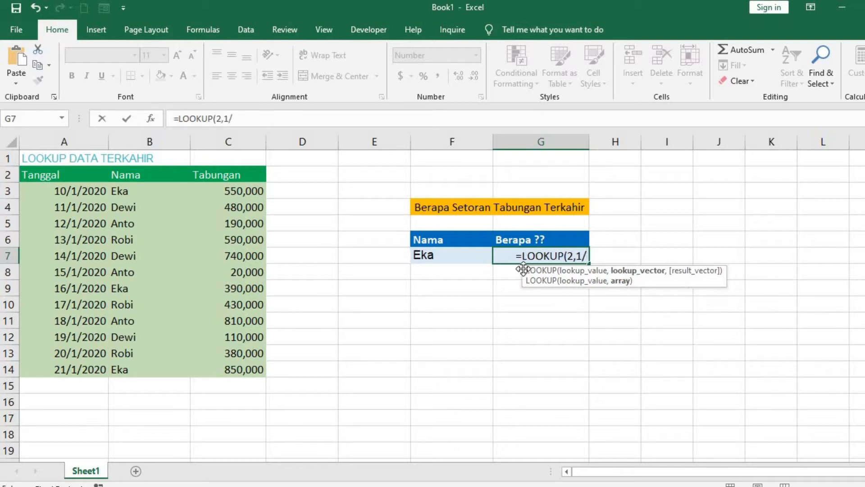
text(())
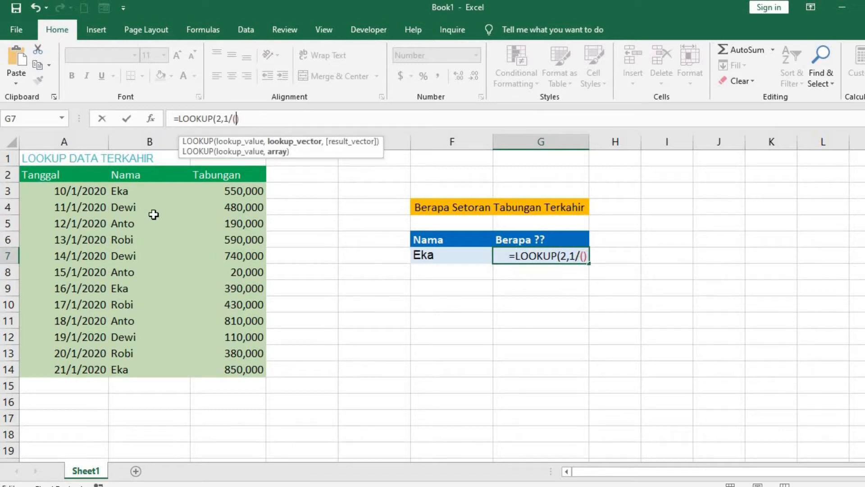
Step: Add 1/(B3:B14=F7) as the lookup vector of the LOOKUP formula in G7
drag(145, 188, 154, 368)
text(=)
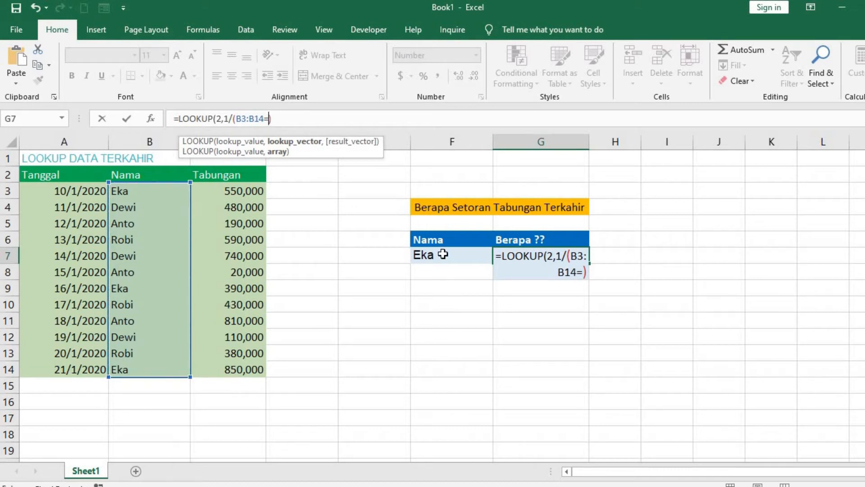
click(444, 255)
click(301, 118)
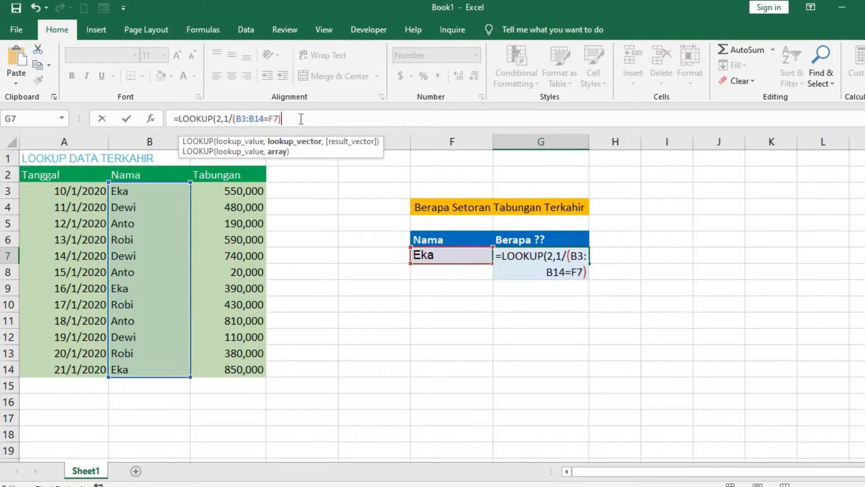
Step: Add the Tabungan range C3:C14 as the result vector and complete the LOOKUP formula in G7
text(,)
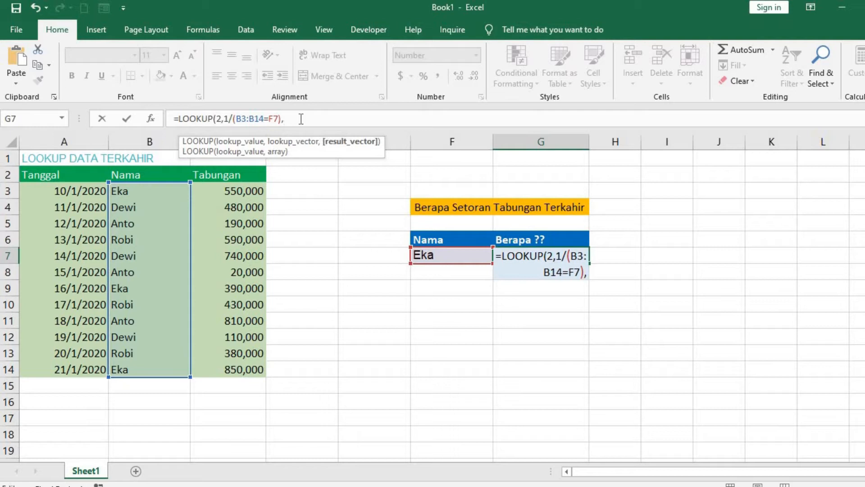
drag(227, 192, 262, 371)
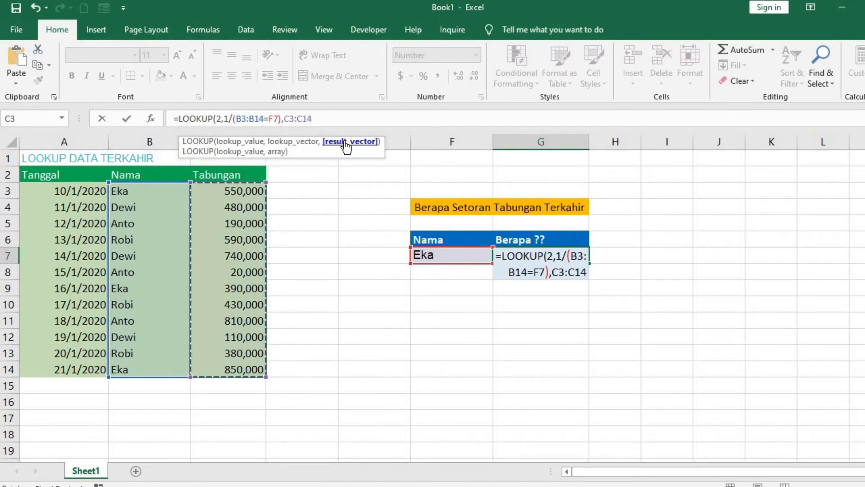
text())
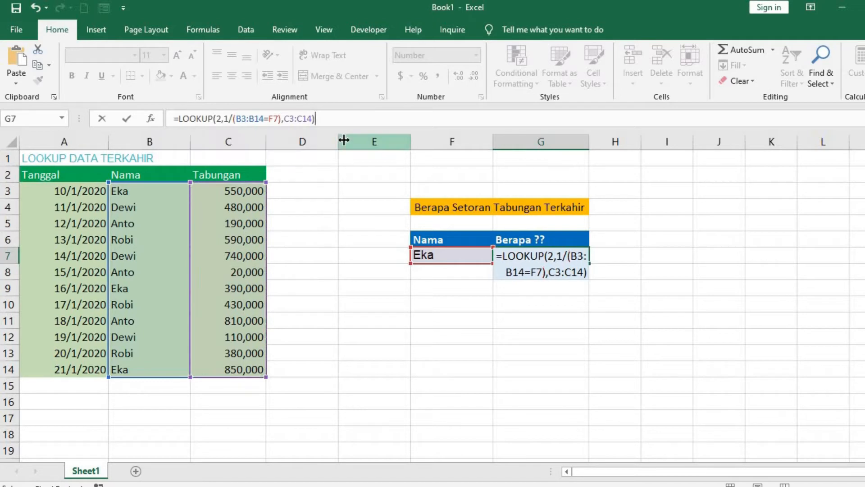
key(Return)
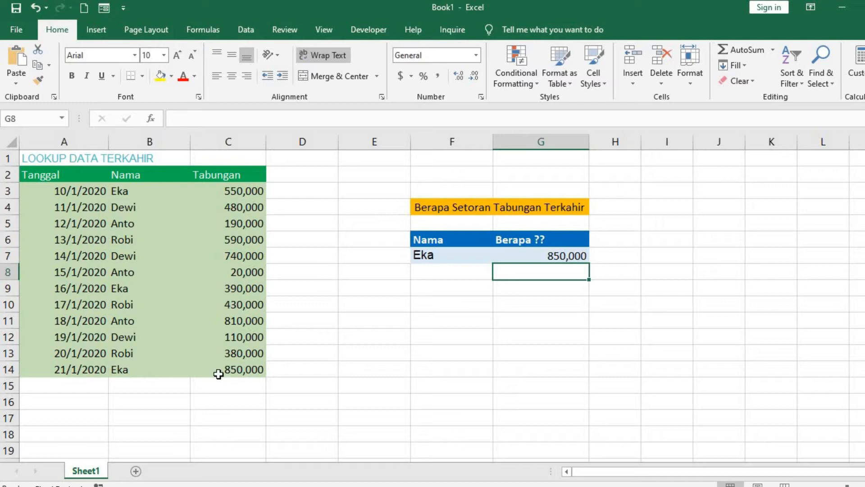
Step: Test the LOOKUP formula by entering the saver's name listed in B5 into cell F7
click(463, 253)
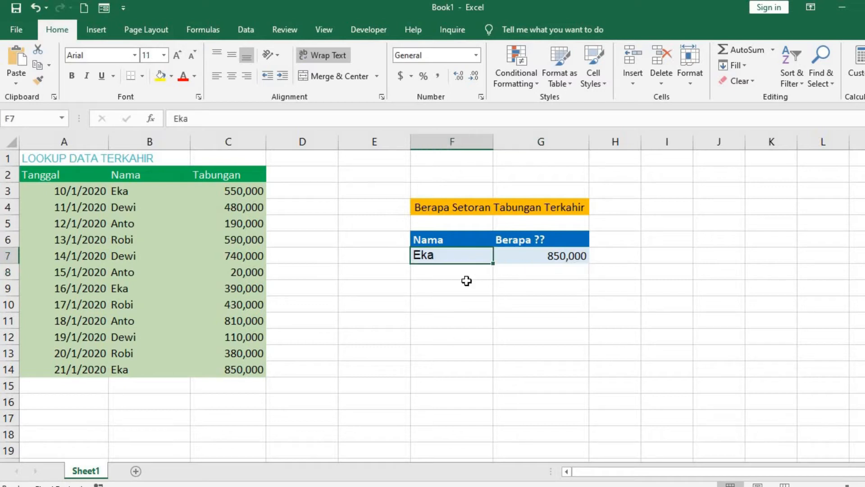
text(Anto)
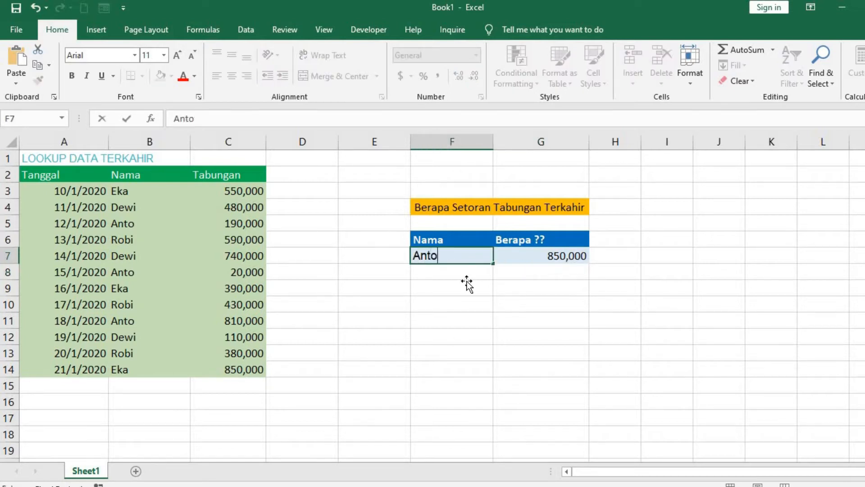
key(Return)
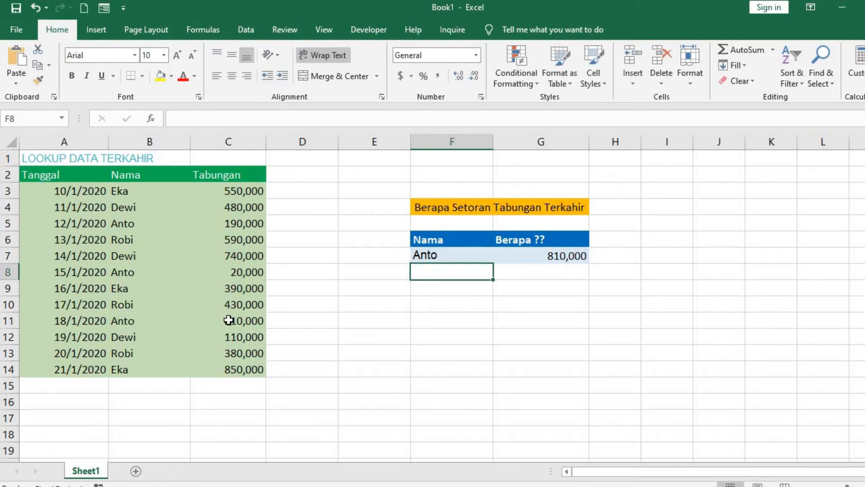
Step: Test the LOOKUP formula with another saver by entering the name listed in B6 into cell F7
click(450, 252)
text(Robi)
key(Return)
Step: Open Evaluate Formula for the LOOKUP formula in G7 and evaluate it through the B3:B14=F7 comparison
click(534, 255)
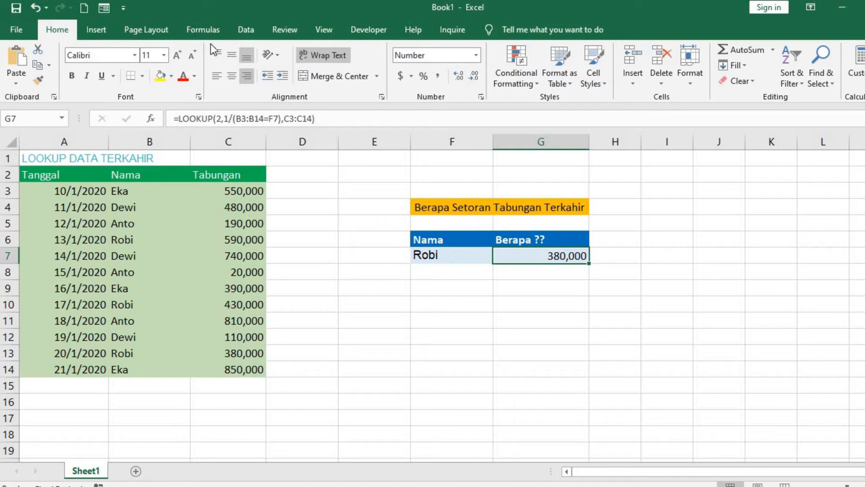
click(205, 30)
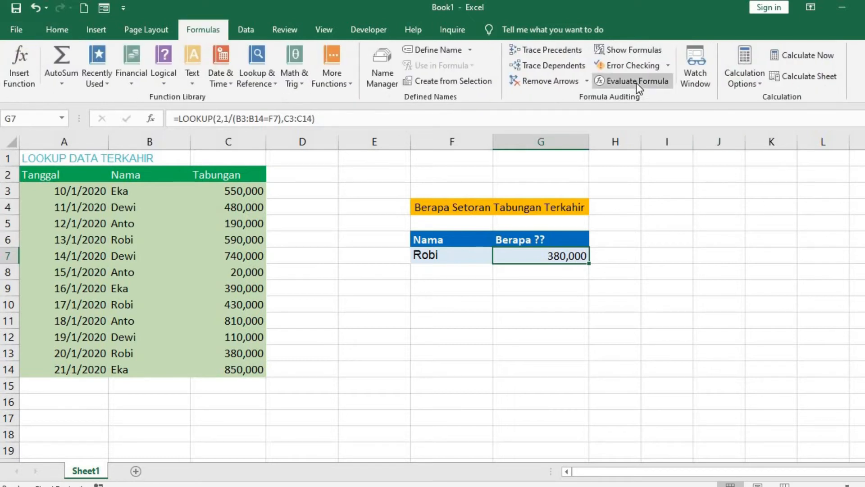
click(636, 81)
drag(563, 174, 514, 275)
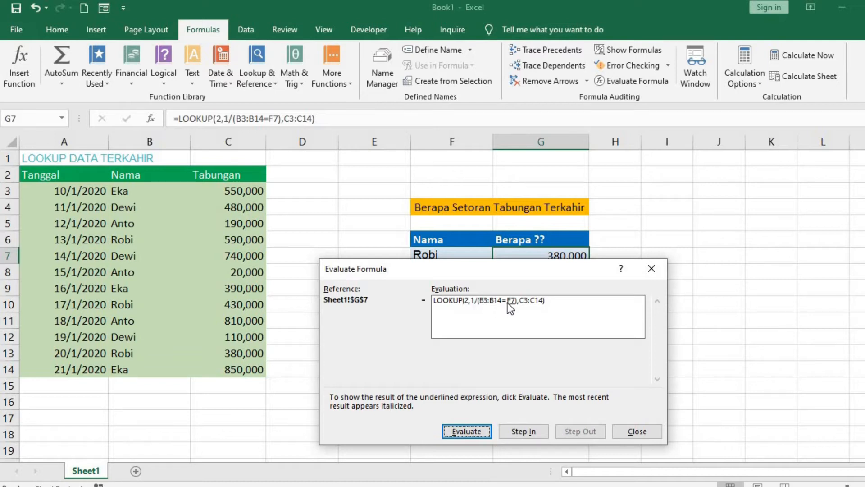
click(477, 432)
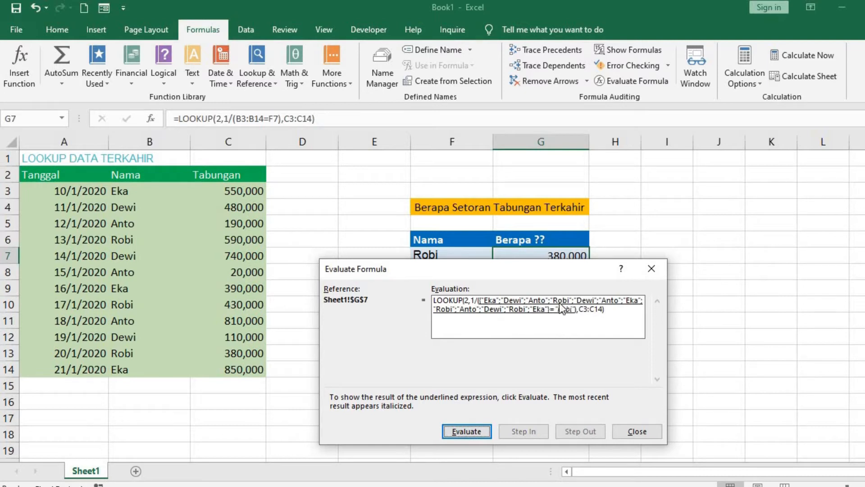
click(482, 429)
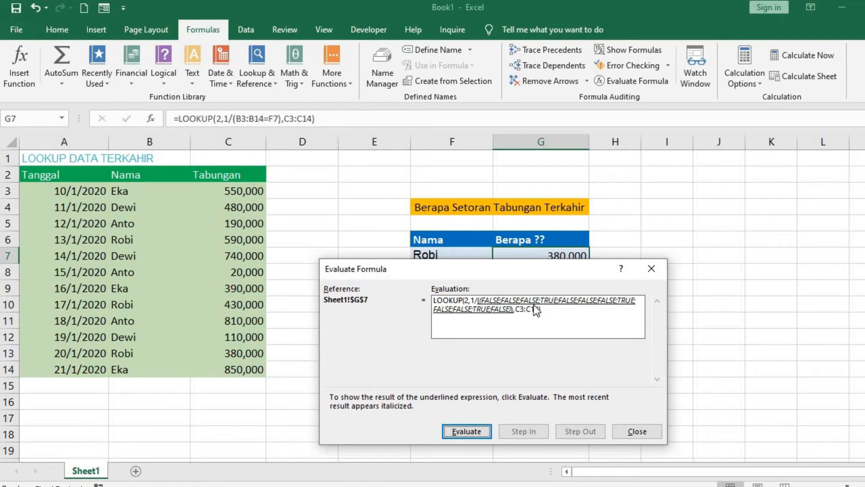
Step: Evaluate the remaining 1/ division and the LOOKUP itself through to the final result, and close the evaluation
click(479, 429)
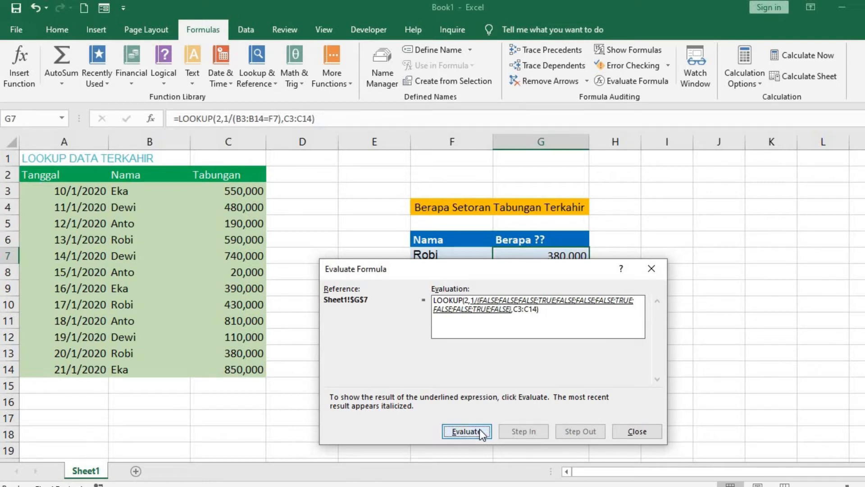
click(480, 429)
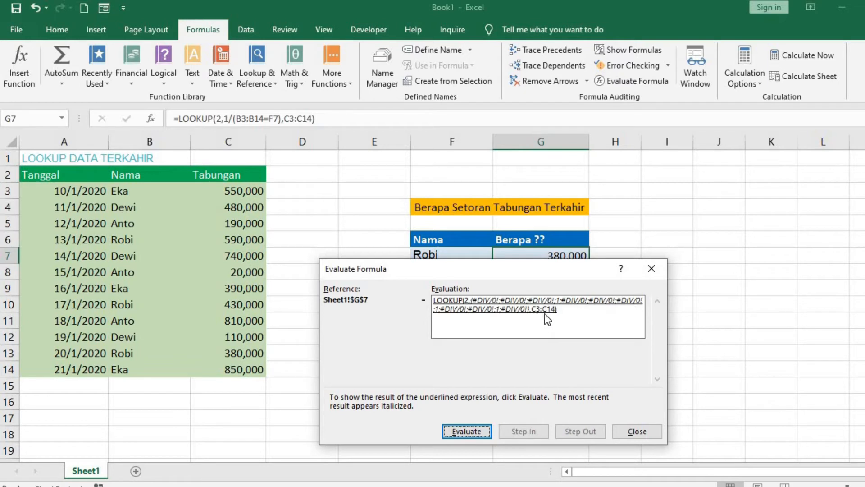
click(480, 429)
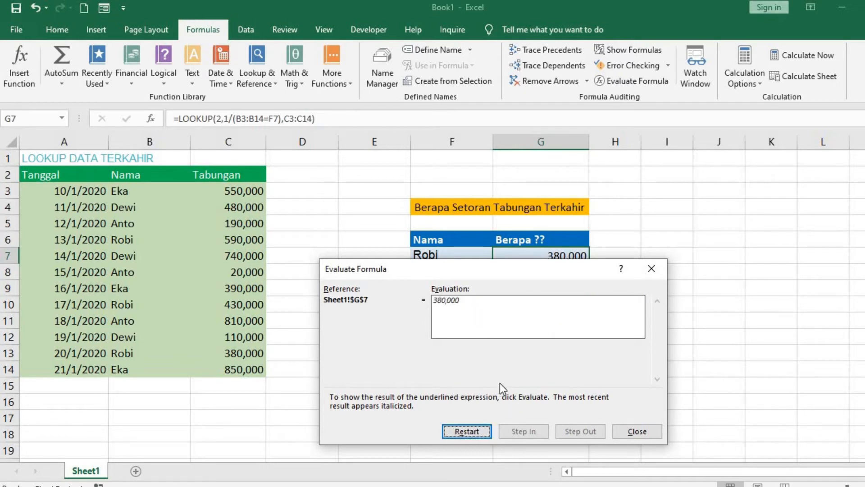
click(633, 431)
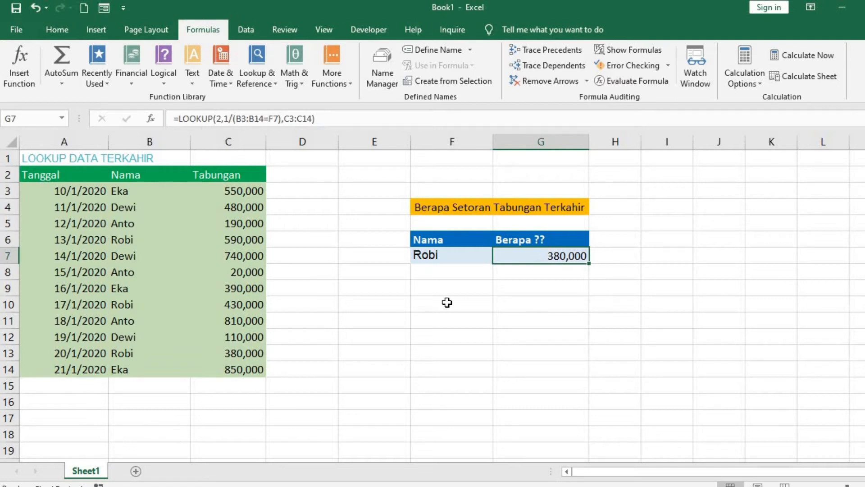
click(480, 321)
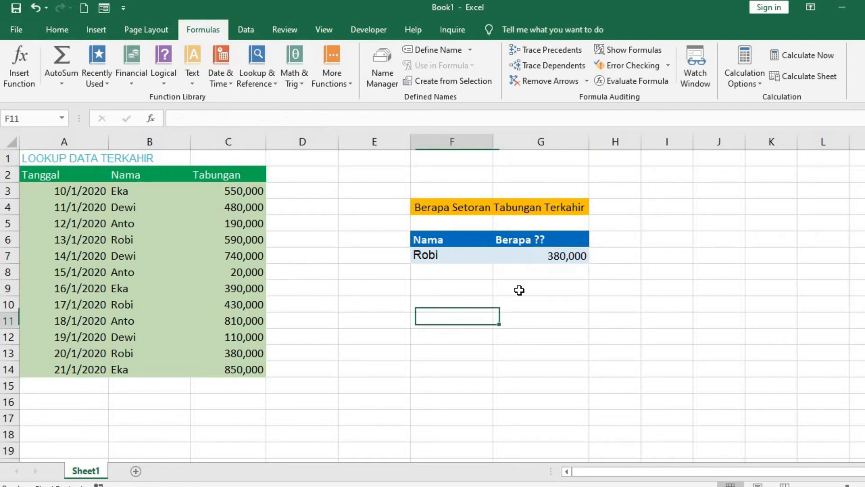
Step: Switch to the Google Sheets copy of the table and enter =VLOOKUP(F7,B3:C14,2,FALSE) in cell G7
click(536, 257)
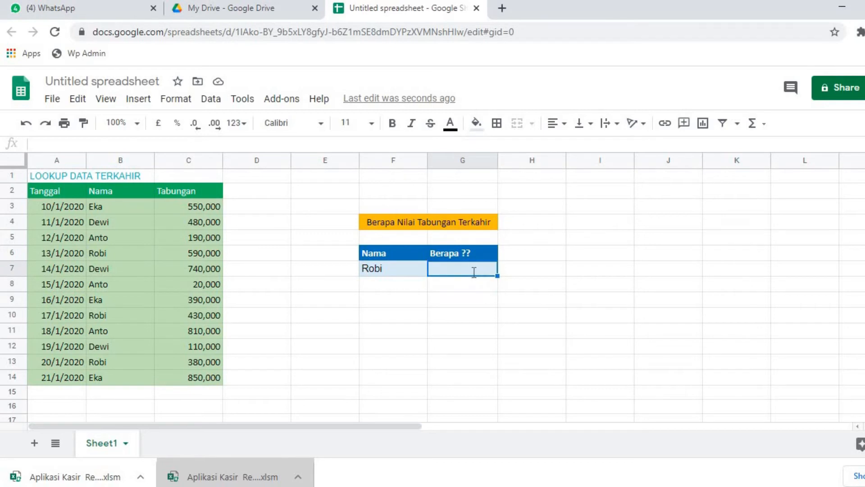
text(=vlook)
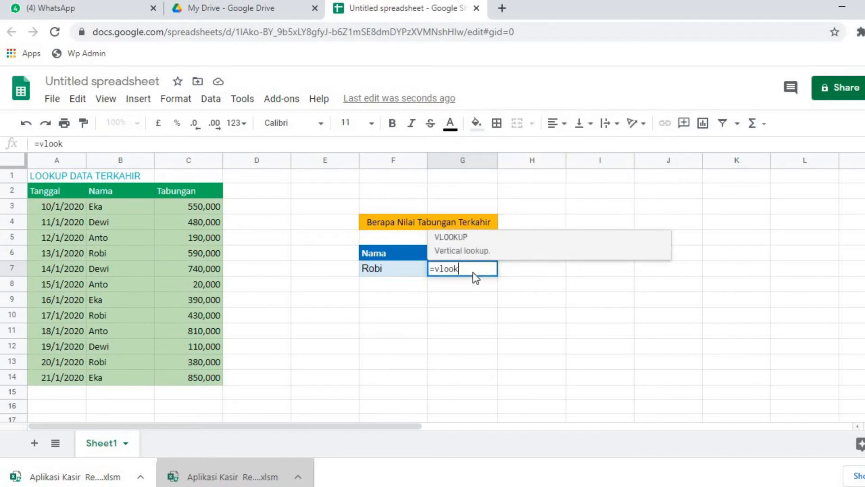
key(Tab)
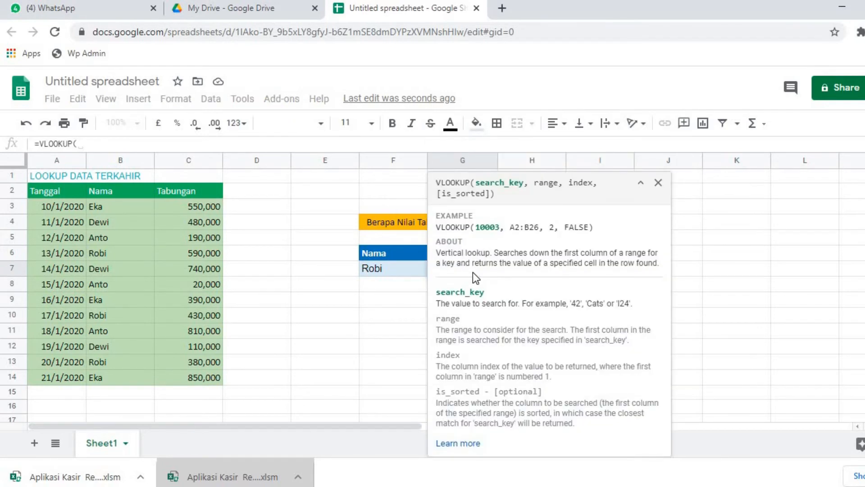
click(388, 269)
text(,)
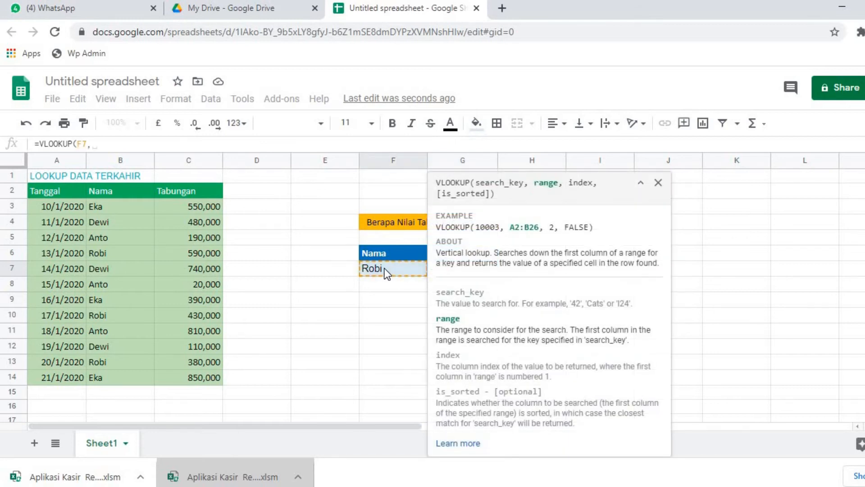
drag(122, 204, 193, 374)
text(,2)
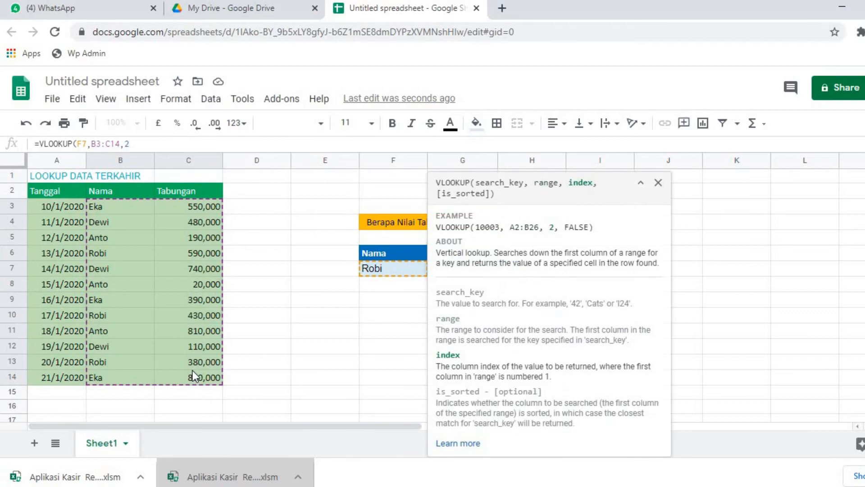
text(,FALSE))
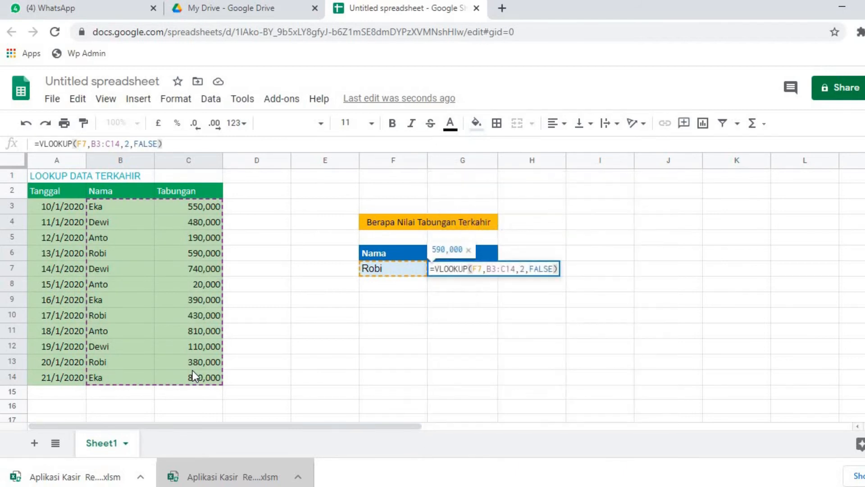
key(Return)
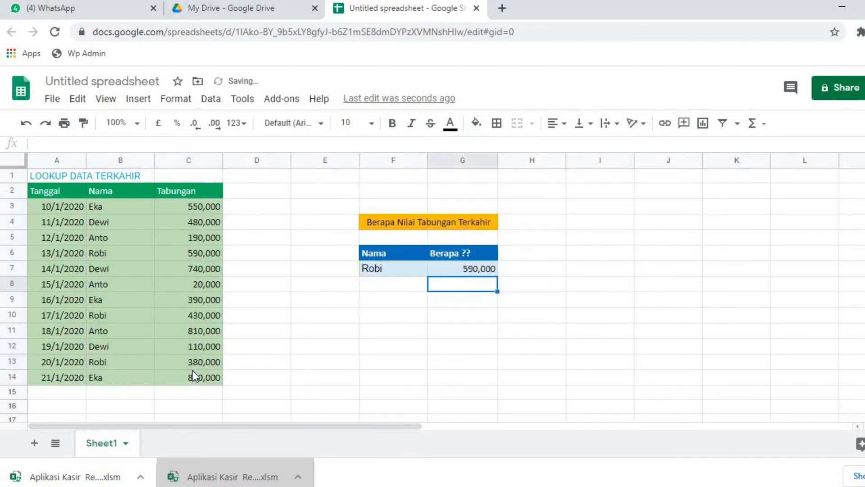
Step: Change the is_sorted argument of the VLOOKUP formula in G7 to TRUE
click(388, 274)
click(464, 267)
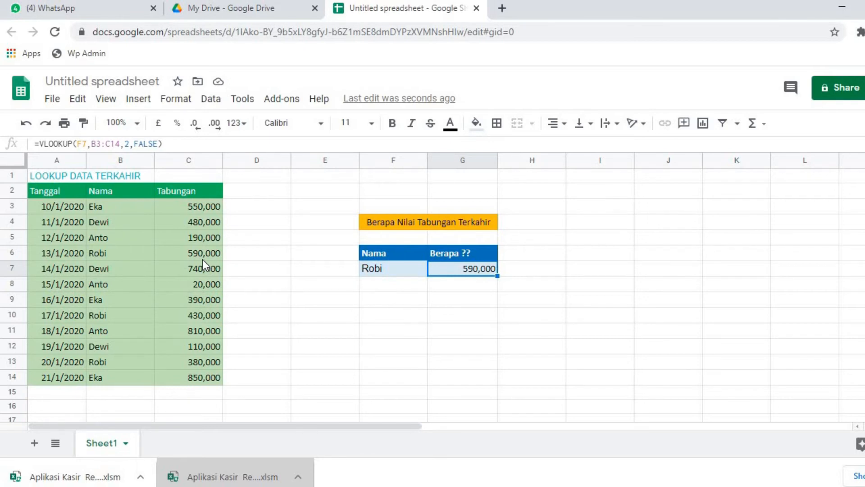
double_click(143, 144)
text(TRUE)
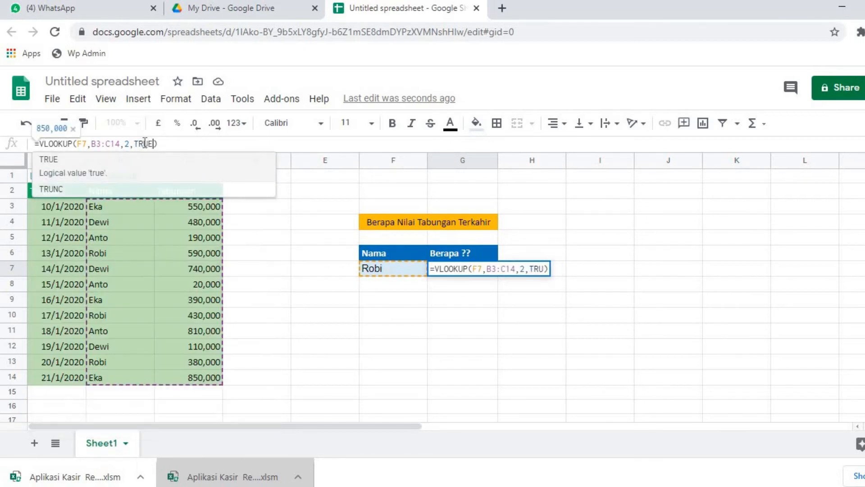
key(Return)
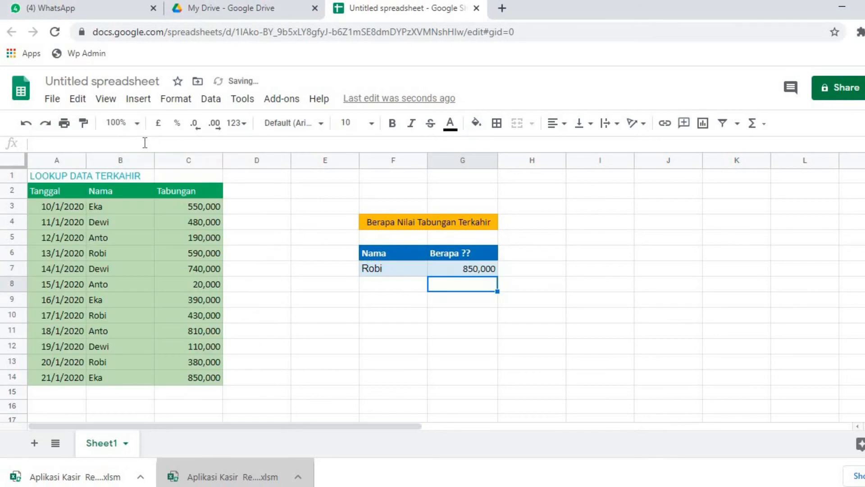
Step: Replace the content of G7 with a new LOOKUP formula that uses 2 as the search key
click(441, 268)
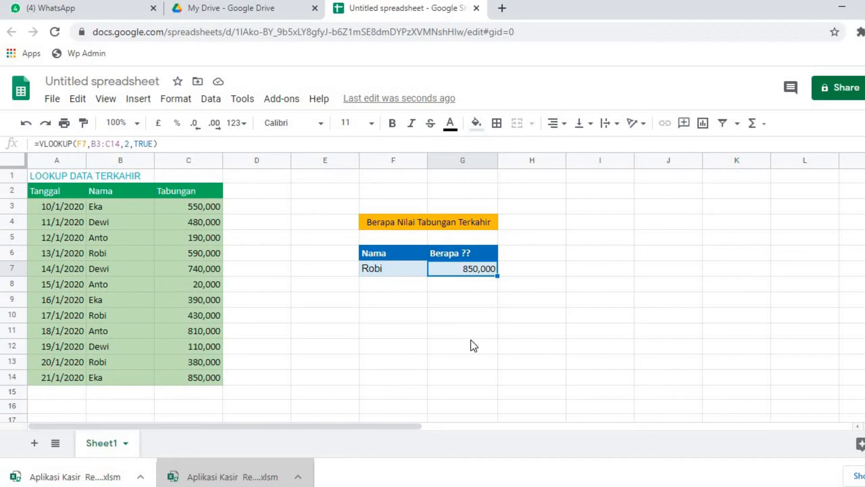
text(=)
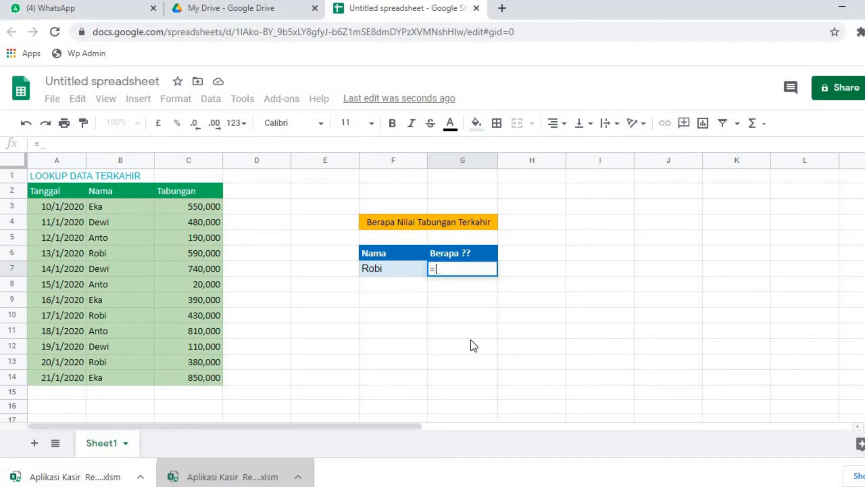
text(LOOK)
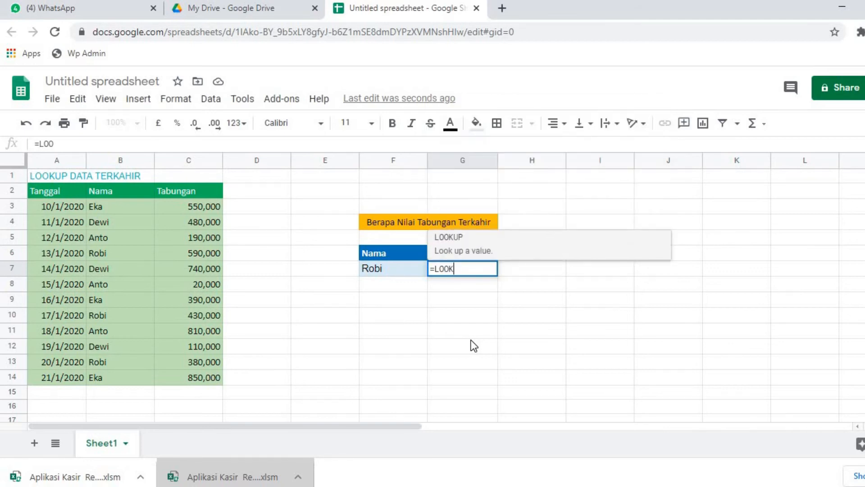
text(UP()
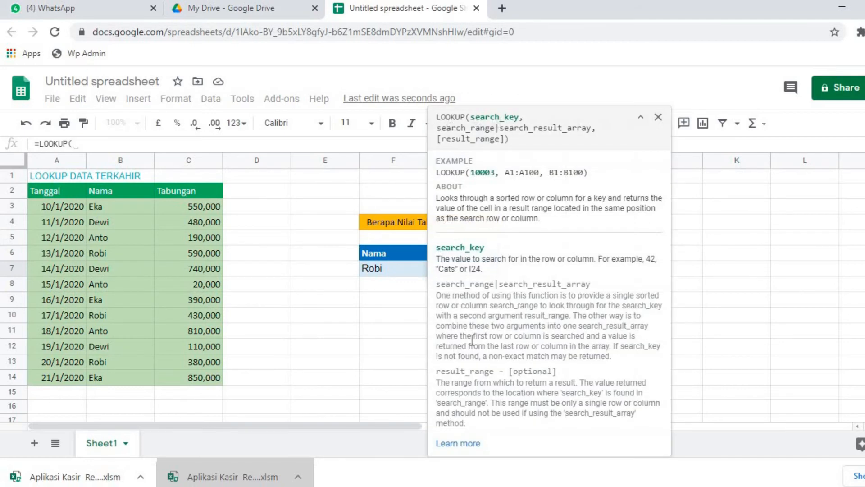
click(394, 269)
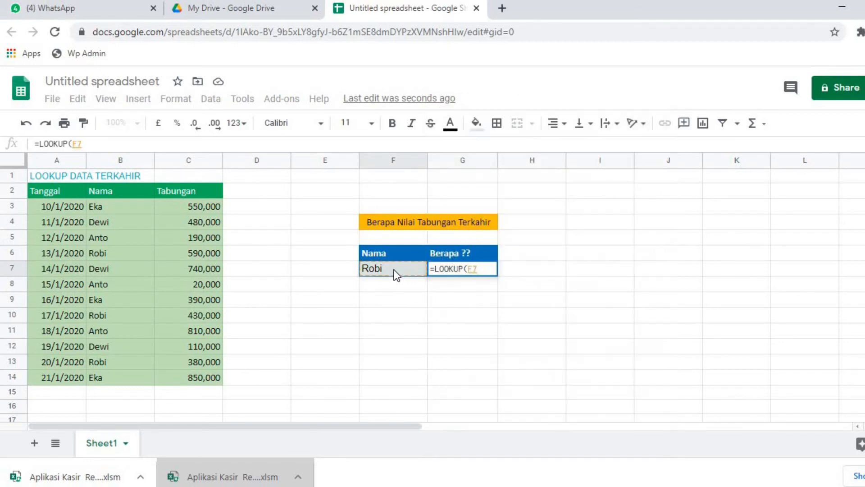
key(BackSpace)
key(BackSpace)
text(2)
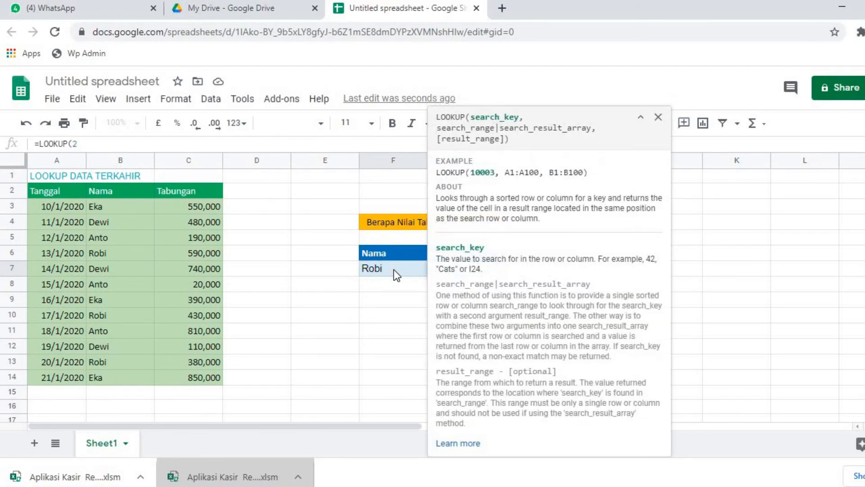
text(,1)
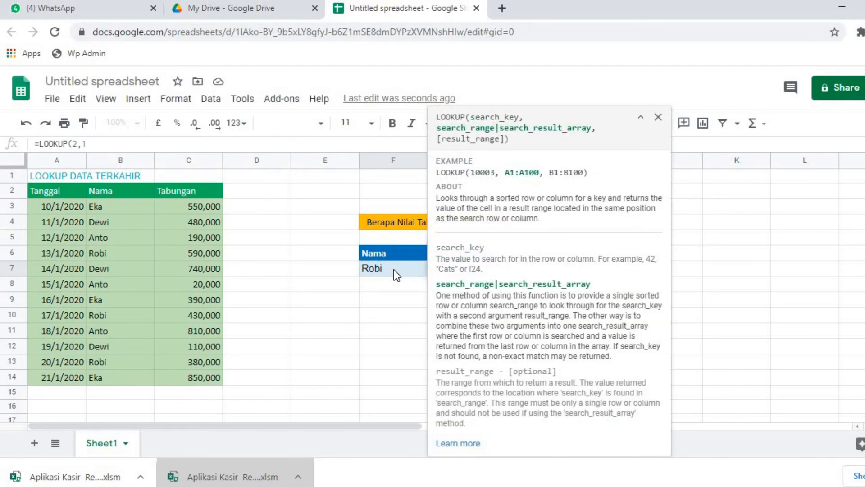
text(/()
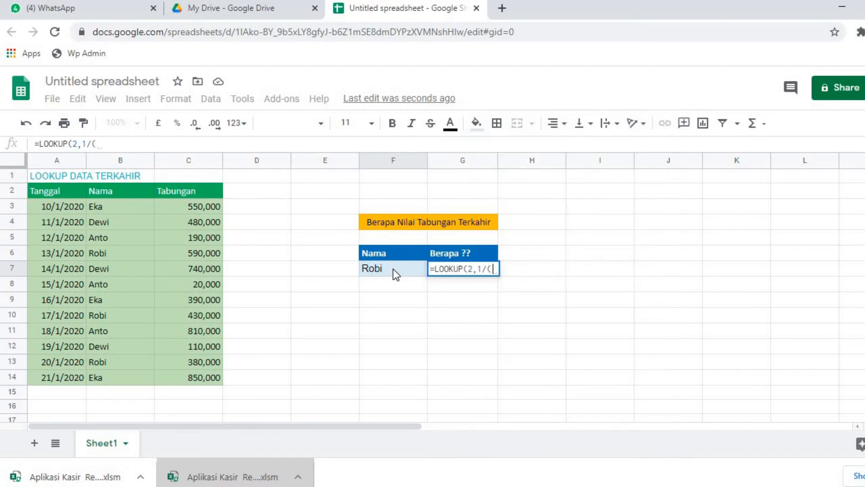
Step: Add 1/(B3:B14=F7) as the search range of the LOOKUP formula in G7
click(141, 204)
drag(139, 301, 142, 374)
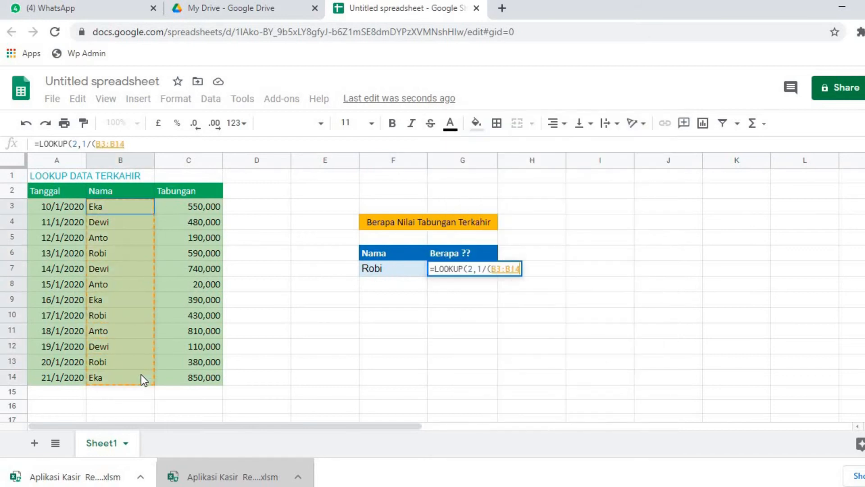
text(=)
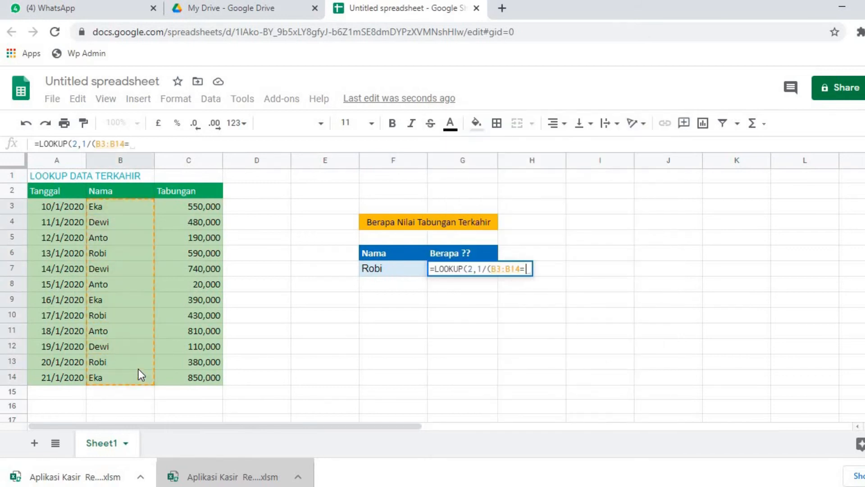
click(380, 267)
text(),)
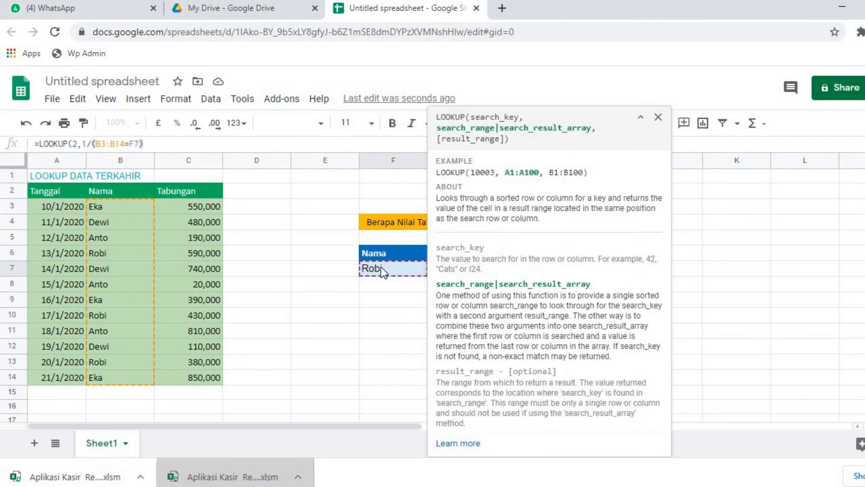
Step: Add the Tabungan range C3:C14 as the result range and complete the LOOKUP formula in G7
drag(203, 207, 200, 383)
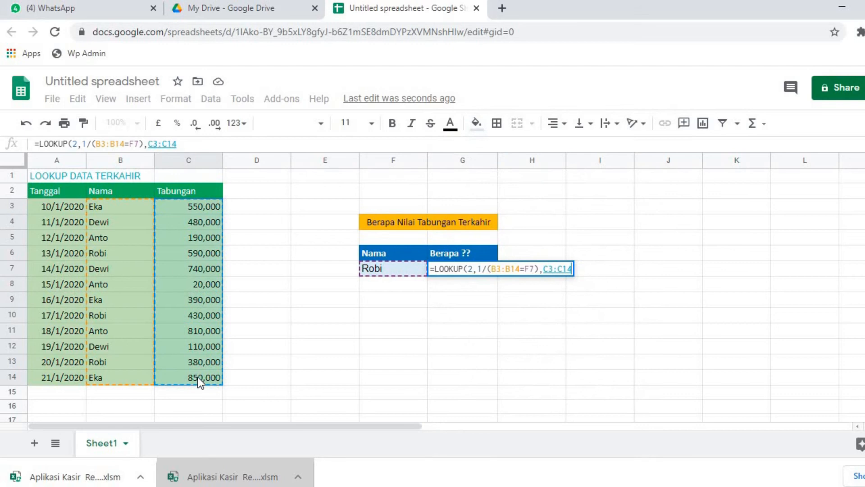
text())
key(Return)
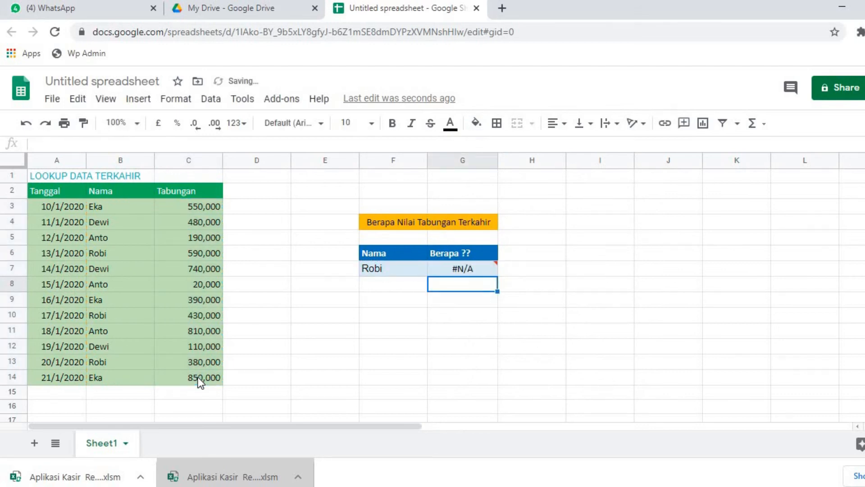
Step: Wrap the LOOKUP formula in G7 in ARRAYFORMULA, giving =ARRAYFORMULA(LOOKUP(2,1/(B3:B14=F7),C3:C14))
click(467, 270)
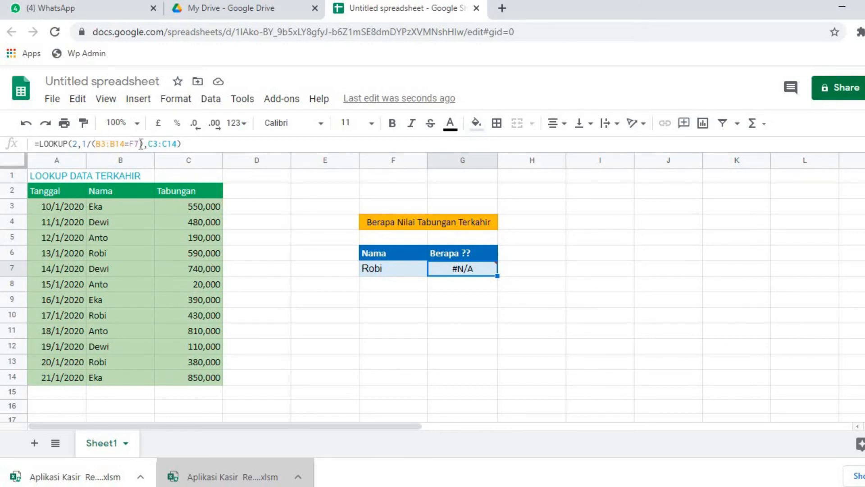
click(38, 144)
text(ARRAY)
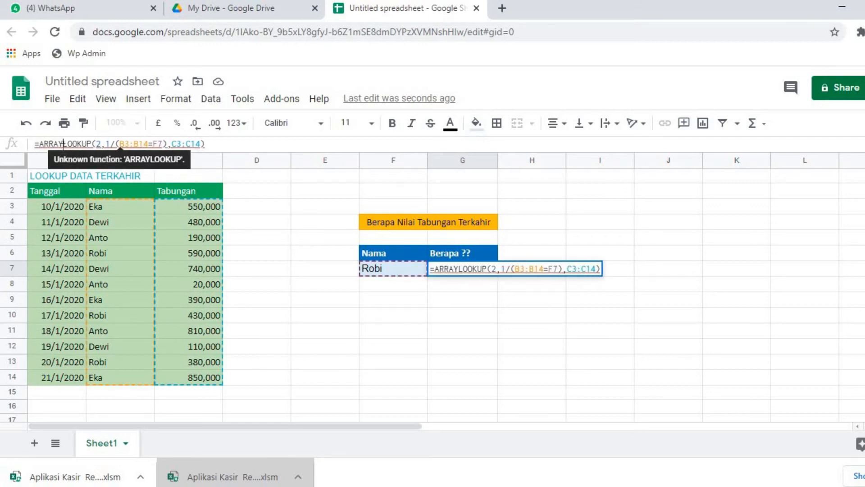
text(FORMULA()
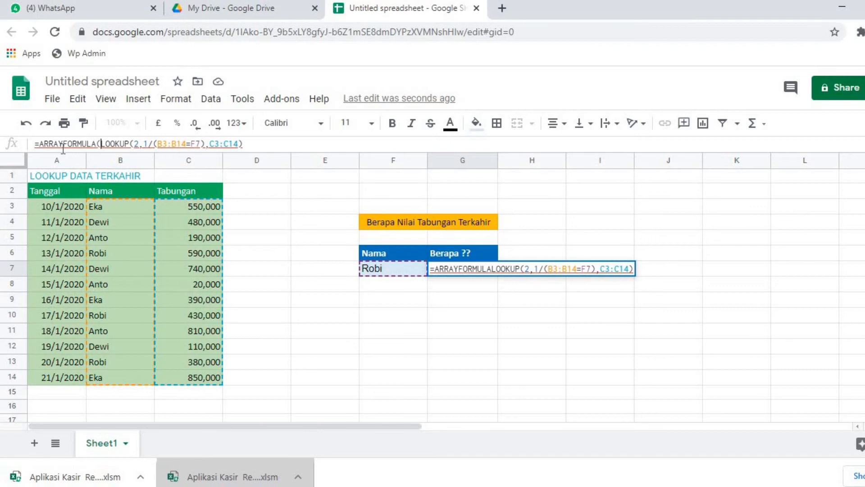
click(262, 144)
text())
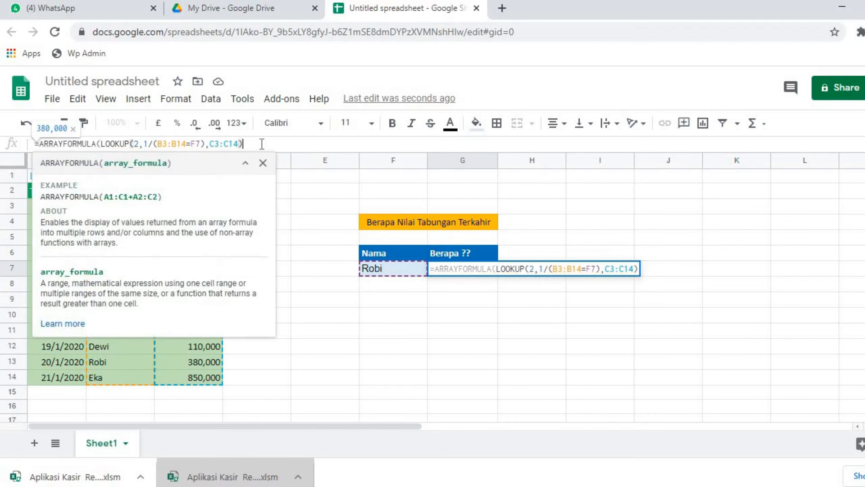
key(Return)
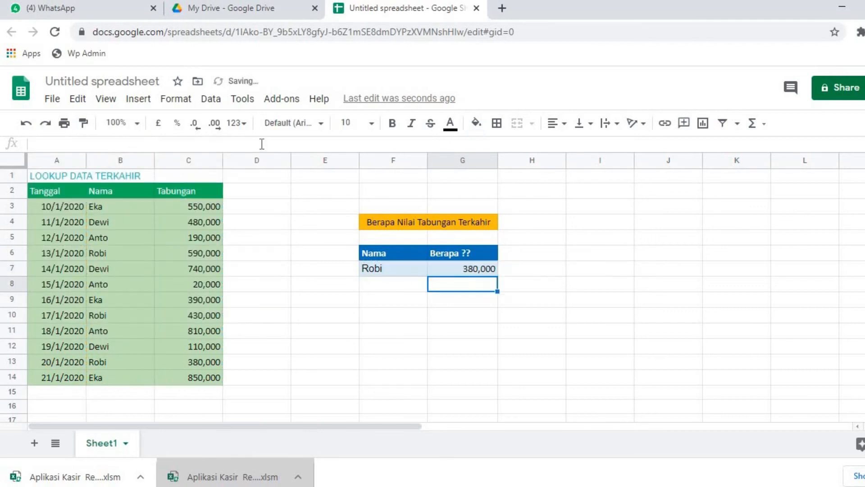
click(471, 272)
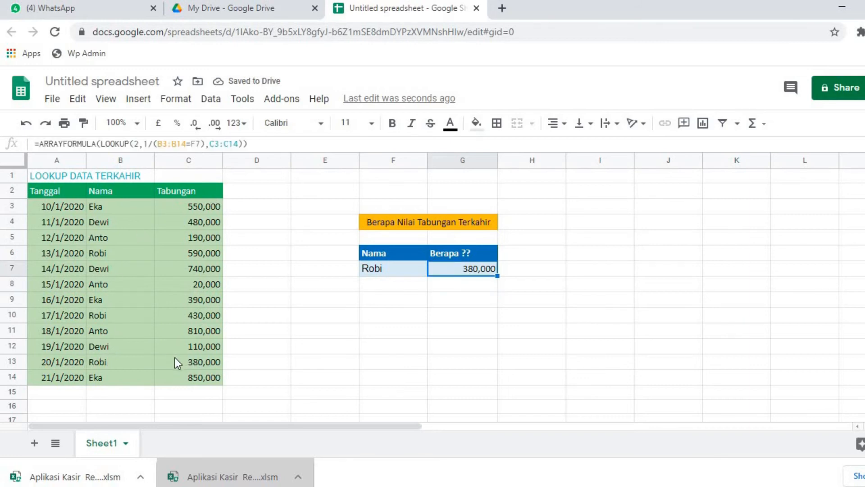
Step: Test the G7 formula by changing the name in F7 to the saver listed in B14
click(385, 271)
text(Eka)
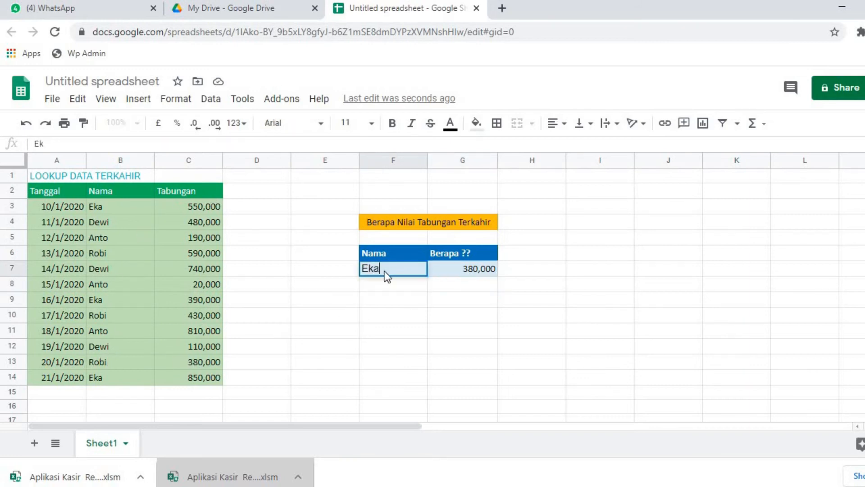
key(Return)
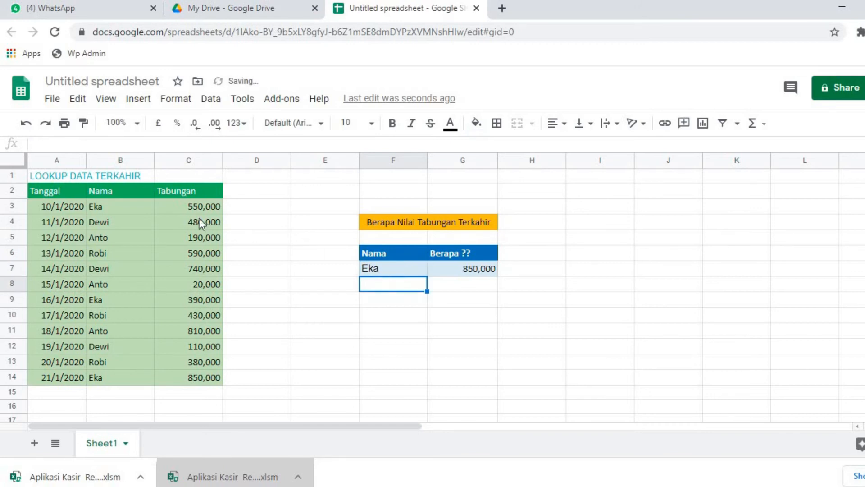
Step: Change the name in F7 to the saver listed in B11 and compare the G7 result with the deposit in C11
click(375, 266)
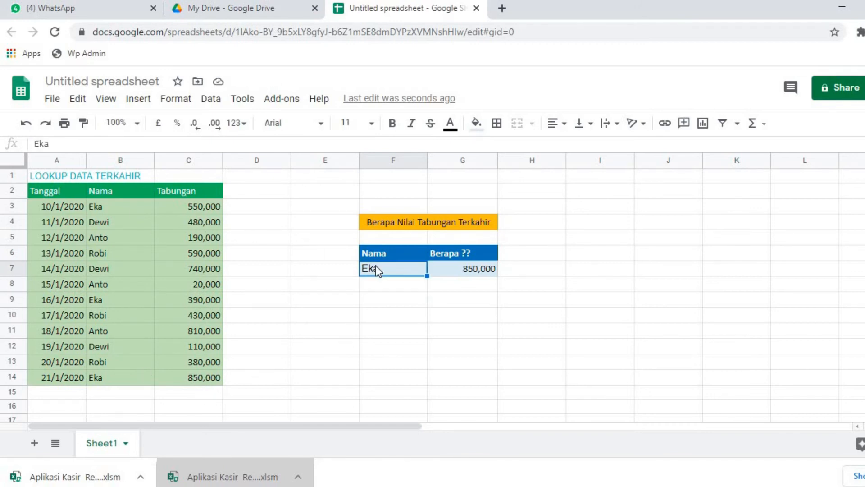
text(Ando)
key(BackSpace)
key(BackSpace)
text(to)
key(Return)
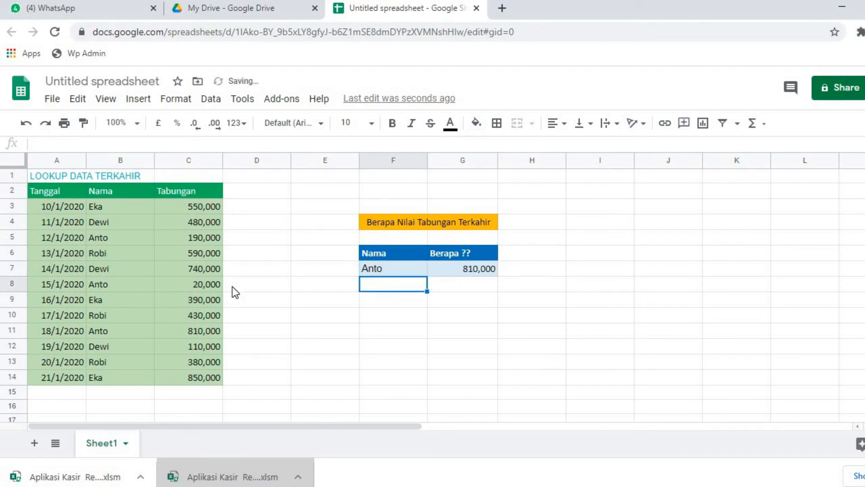
click(184, 333)
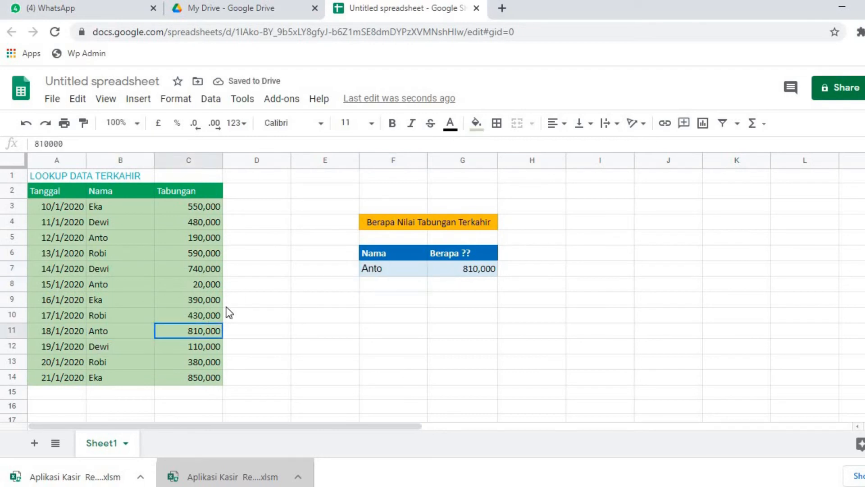
click(450, 274)
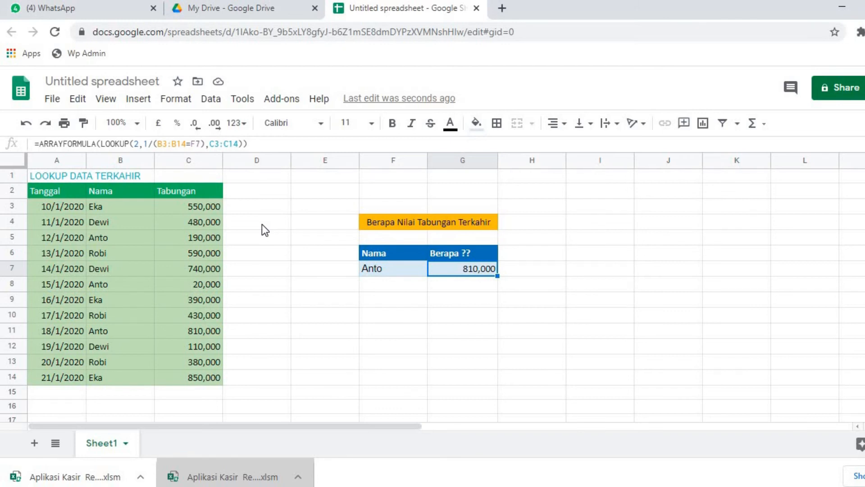
Step: Label cell E10 as "Rumus 2" for a second formula
click(352, 318)
text(Rumus 2)
key(Return)
Step: Enter the same saver's name as in F7 into F10, beside the "Rumus 2" label
click(353, 317)
key(Right)
key(Right)
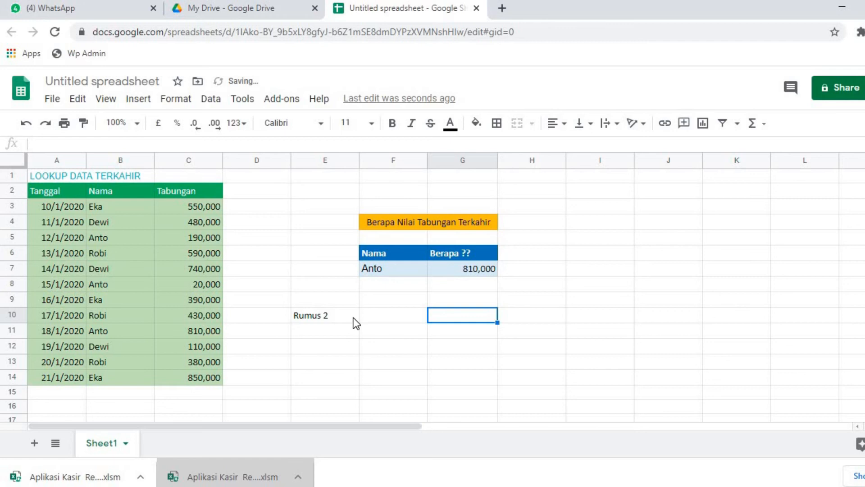
key(Left)
text(ANT)
key(BackSpace)
key(BackSpace)
text(nto)
key(Return)
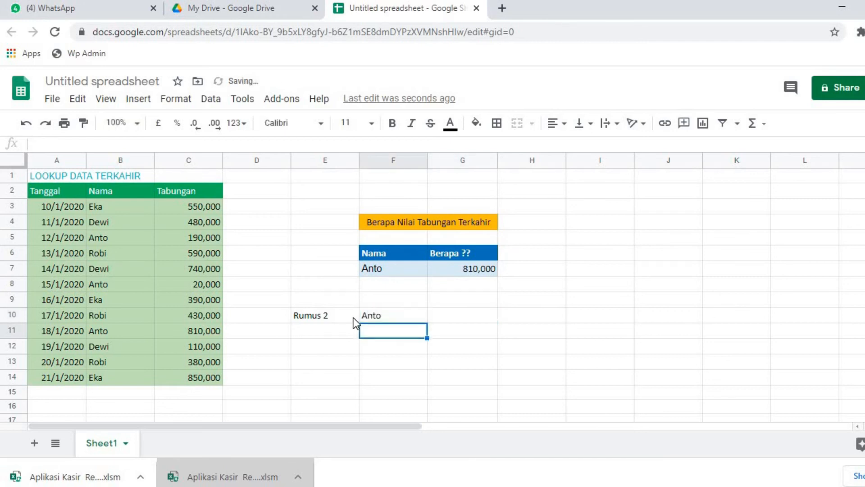
Step: Begin a LOOKUP formula in G10 that uses the name in F10 as the search key
key(Up)
key(Right)
text(=L)
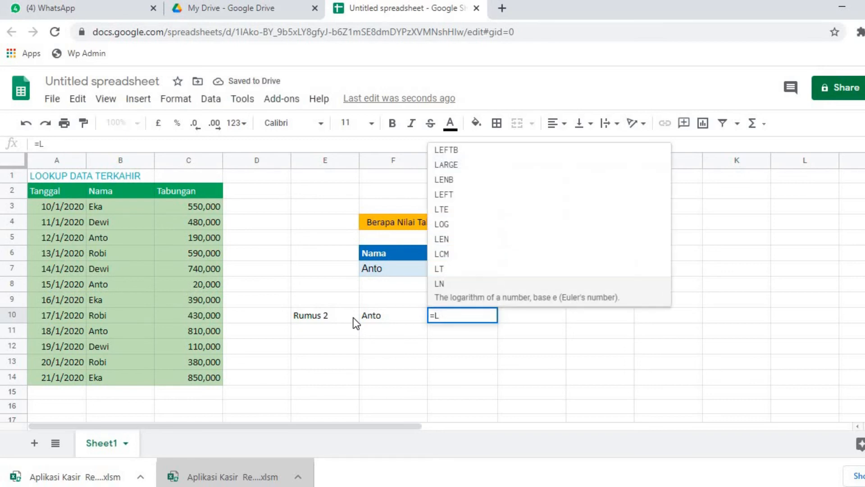
text(ookup()
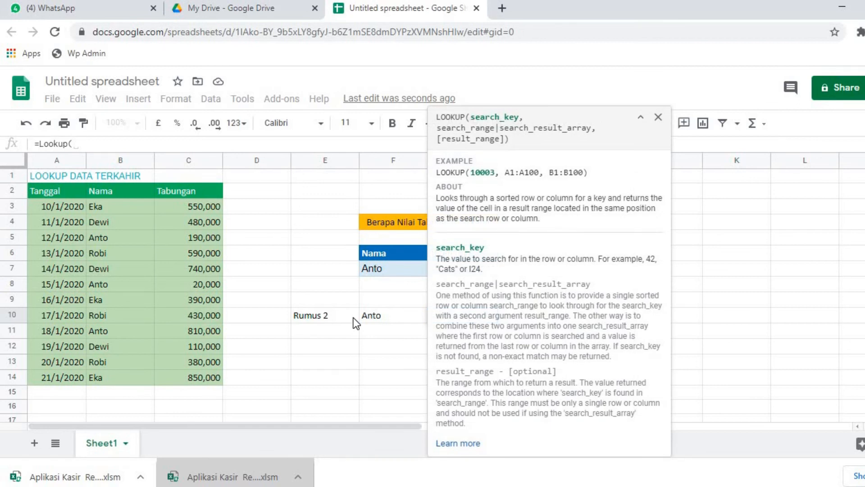
click(372, 316)
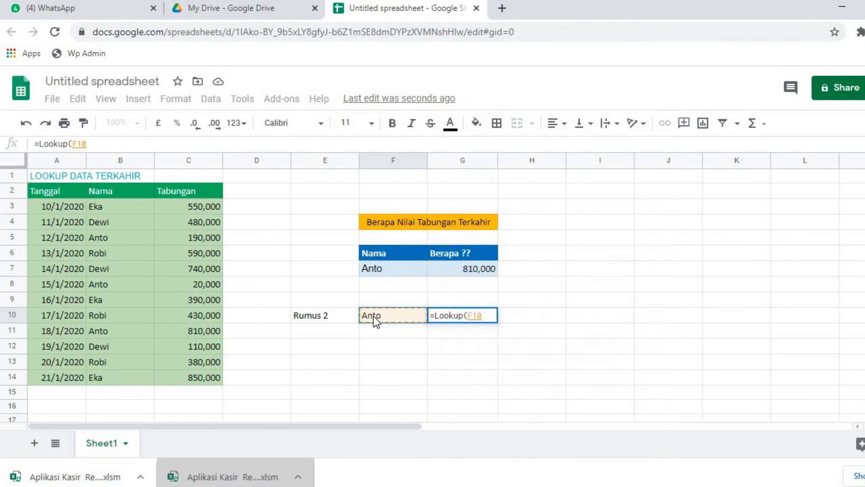
text(,)
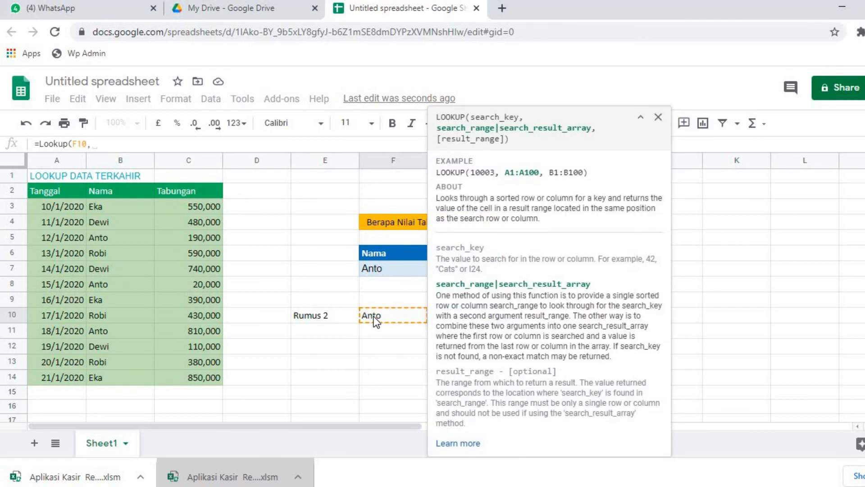
text(SORT)
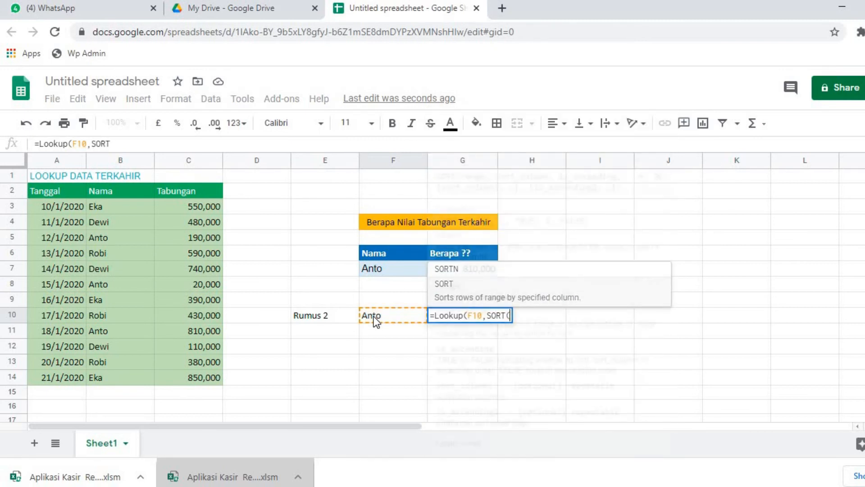
text(()
Step: Add SORT(B3:B14) as the search range of the LOOKUP formula in G10
drag(131, 206, 128, 385)
text())
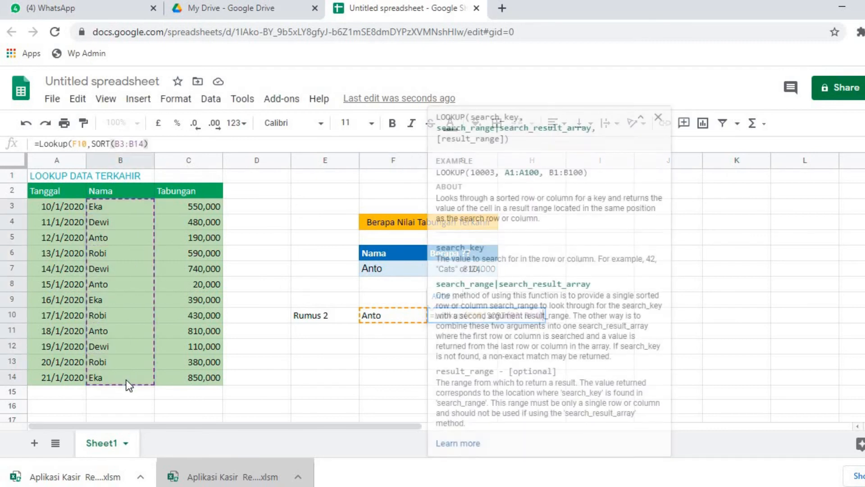
text(,)
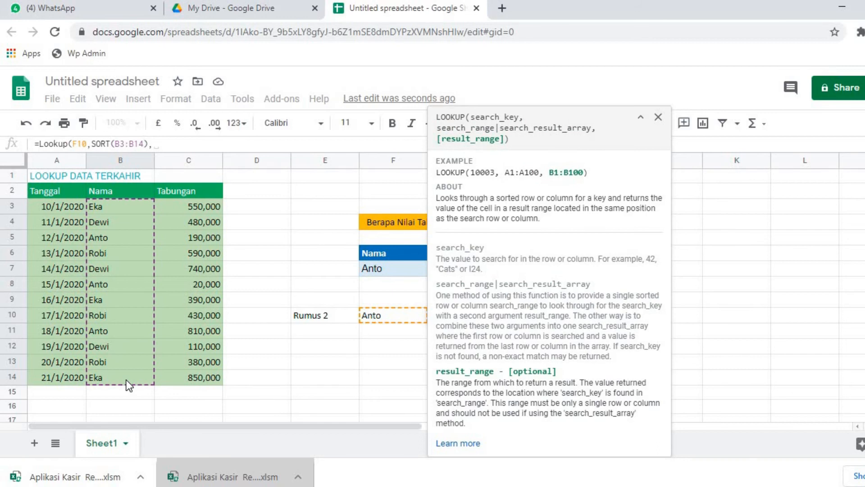
text(SORT)
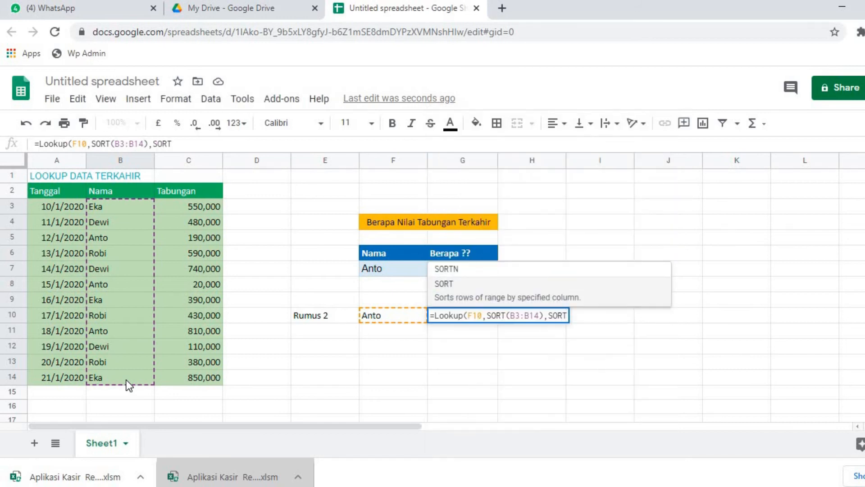
text(()
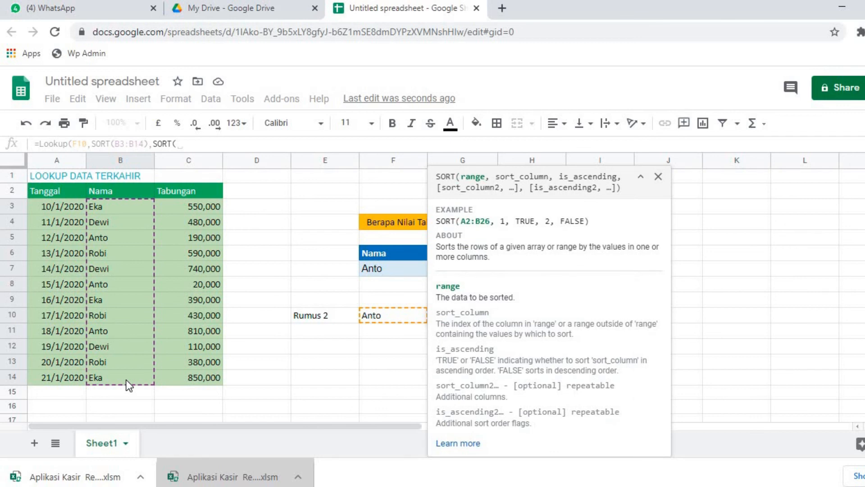
Step: Add SORT(C3:C14,B3:B14,TRUE) as the result range and complete the LOOKUP formula in G10
drag(186, 207, 194, 330)
drag(199, 376, 202, 385)
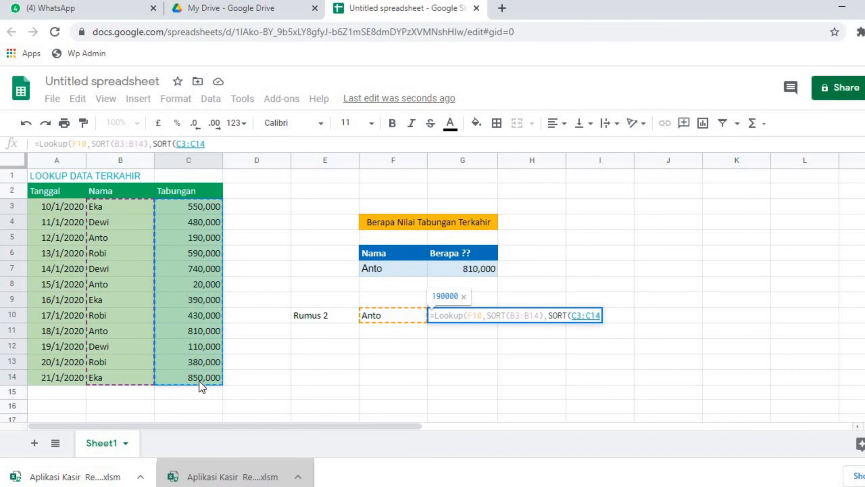
text(,)
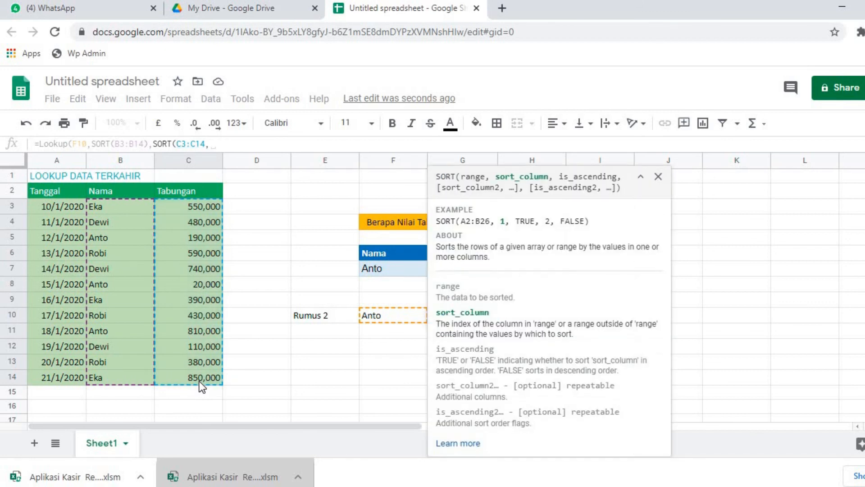
drag(129, 211, 136, 381)
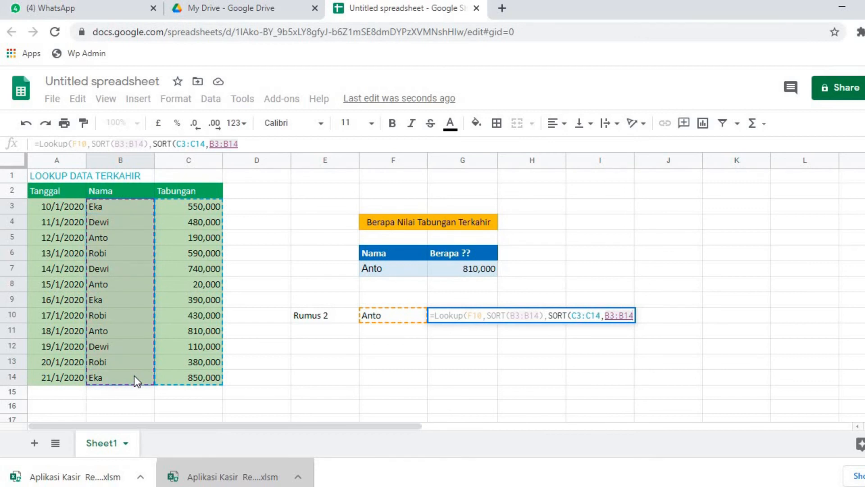
text(,TRUE))
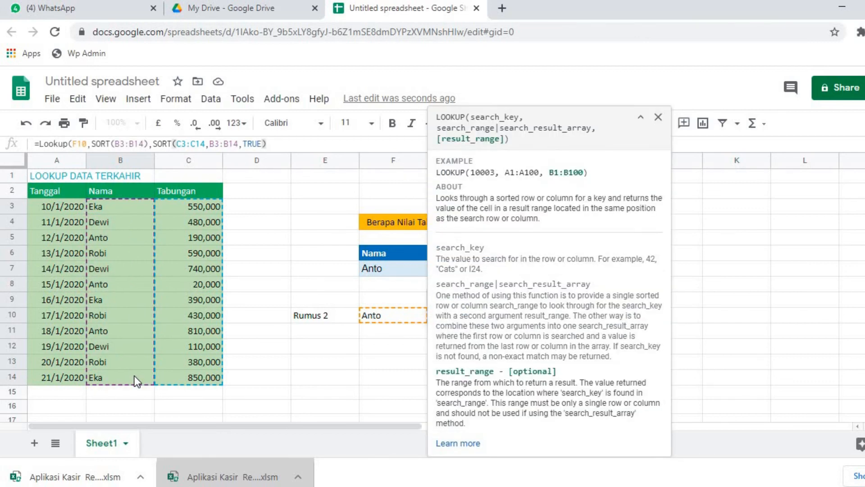
text())
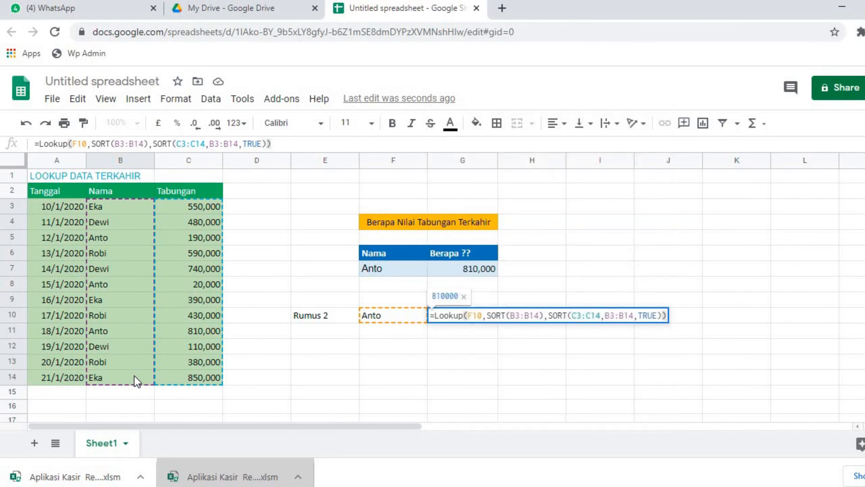
key(Return)
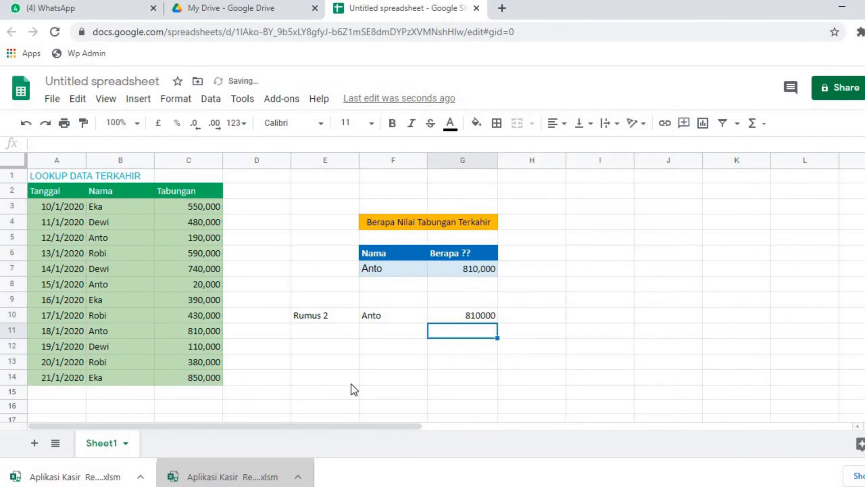
click(441, 317)
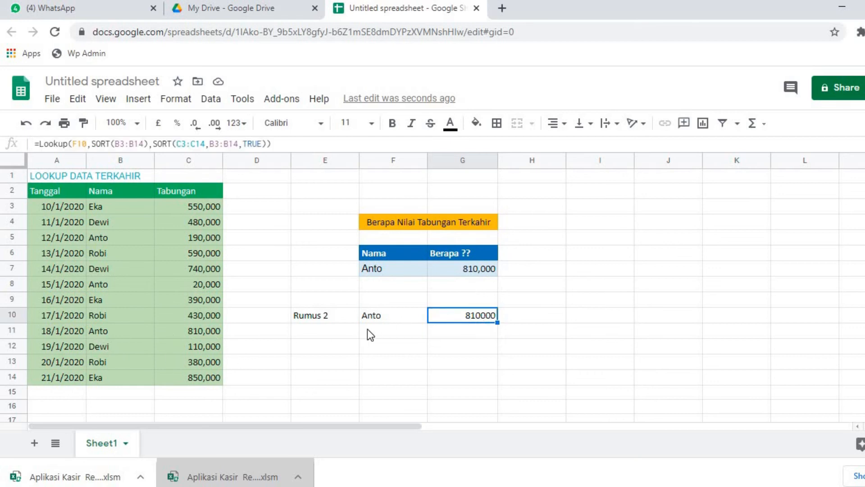
Step: Test the G10 formula by changing the name in F10 to the saver listed in B14
click(386, 320)
text(Eka)
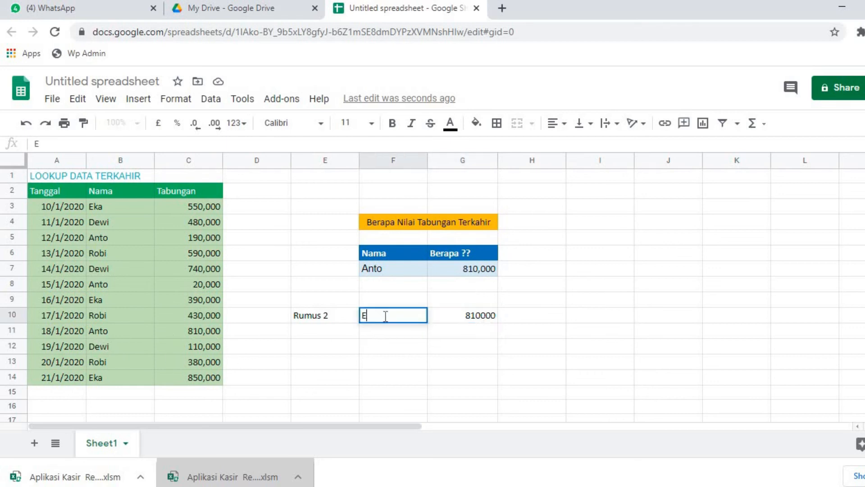
key(Return)
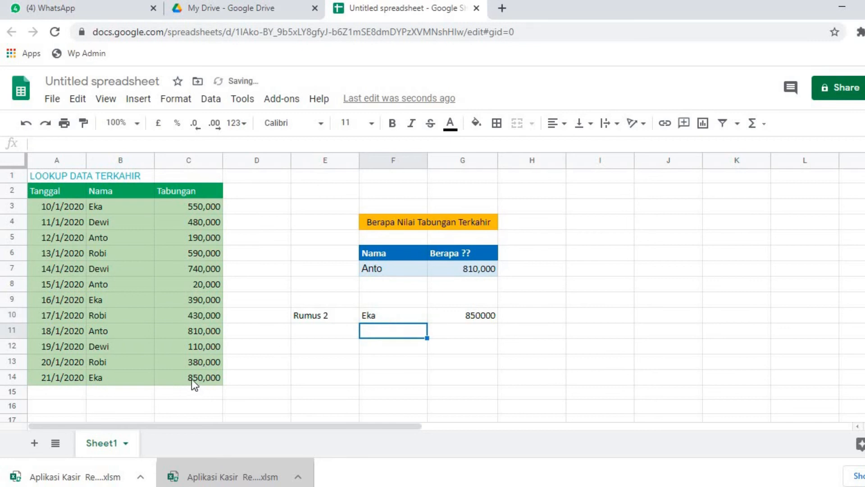
Step: Change the name in F10 to the saver listed in B13 and review the formulas in G10 and G7
click(410, 315)
text(Robi)
key(Return)
click(472, 317)
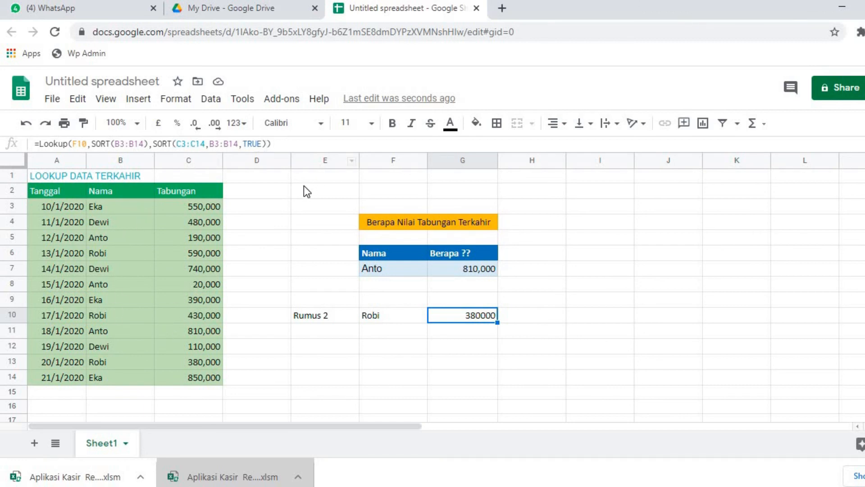
click(477, 271)
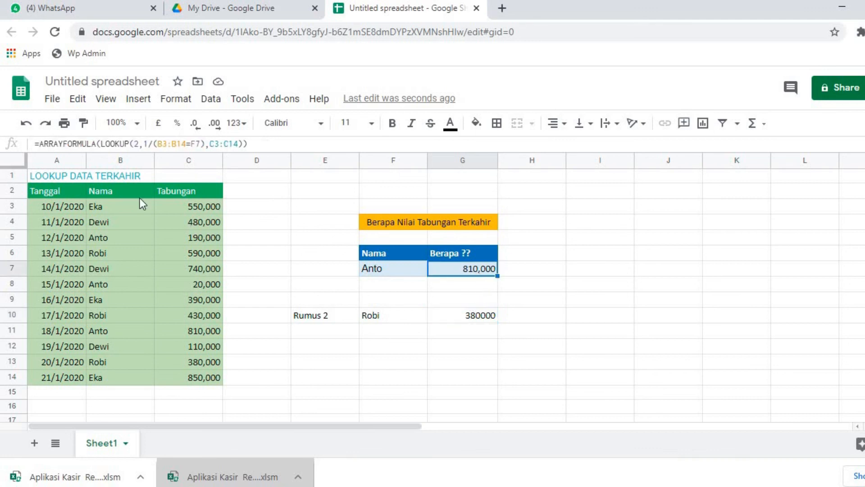
key(Right)
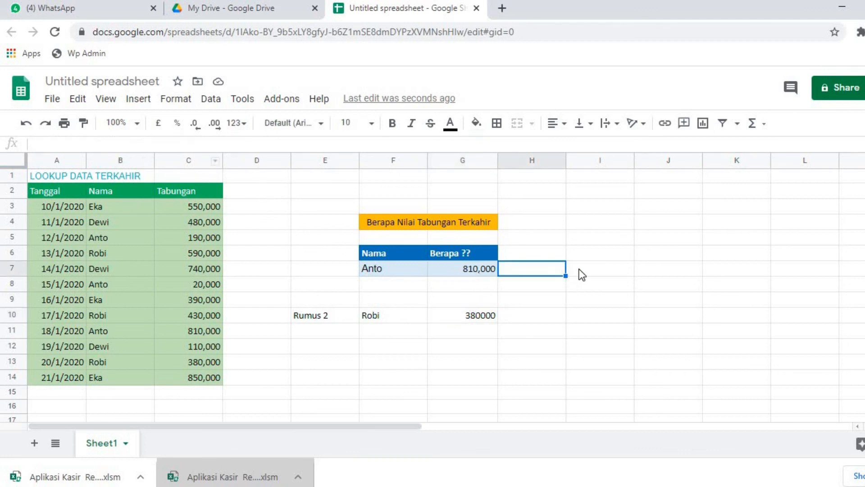
Step: Display the formula of G7 as text in I7 with FORMULATEXT
click(580, 273)
text(=form)
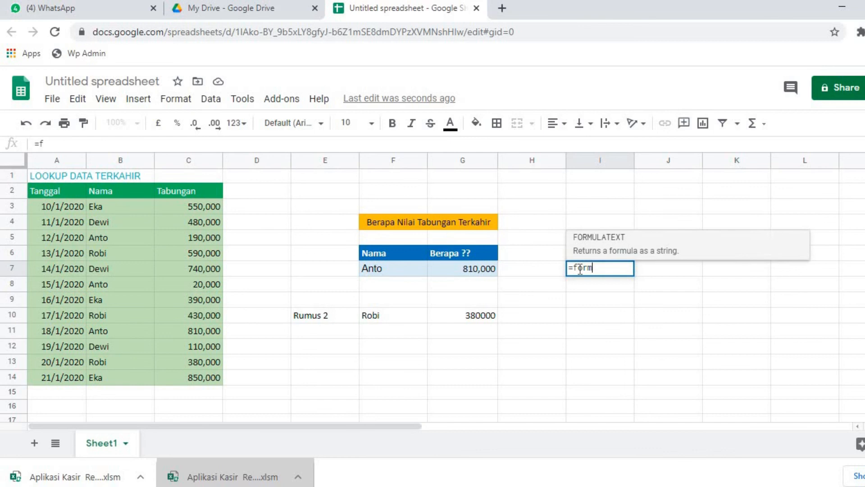
key(Tab)
key(Left)
key(Left)
key(Return)
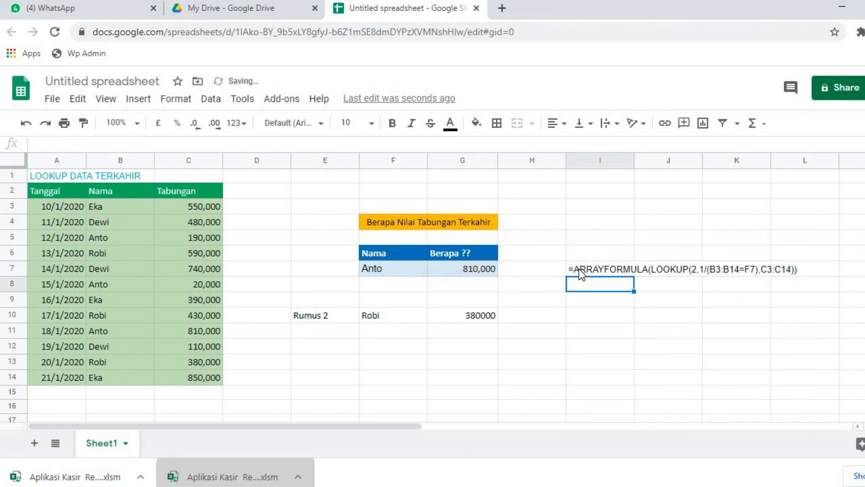
Step: Copy the FORMULATEXT formula from I7 into I10 so it displays the formula of G10
key(Up)
key(ctrl+c)
key(Down)
key(Down)
key(Down)
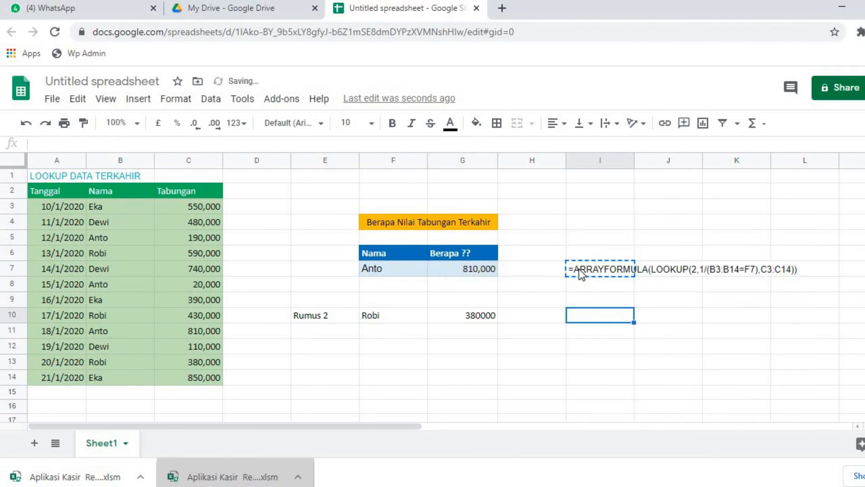
key(ctrl+v)
key(Down)
click(575, 343)
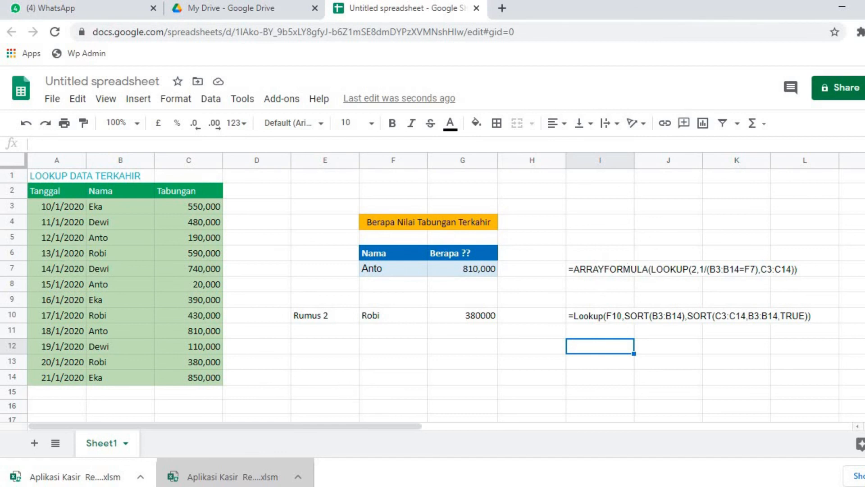
Step: Switch to the Book1 workbook in Excel and enter =FORMULATEXT(G7) in G9
mouse_move(161, 485)
click(121, 455)
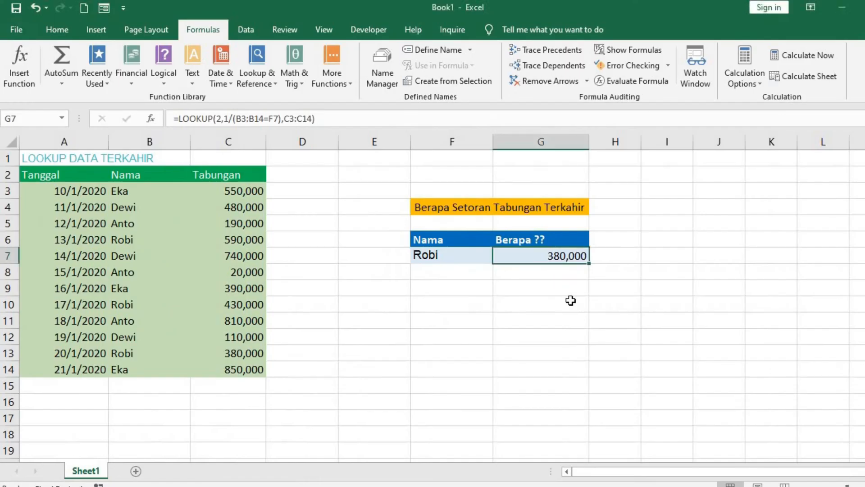
click(549, 295)
text(=for)
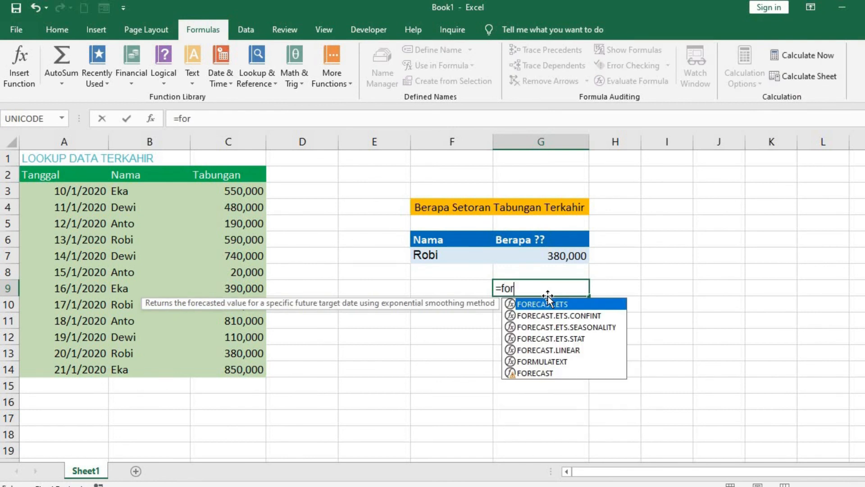
key(Down)
key(Down)
key(Down)
key(Down)
key(Tab)
key(Up)
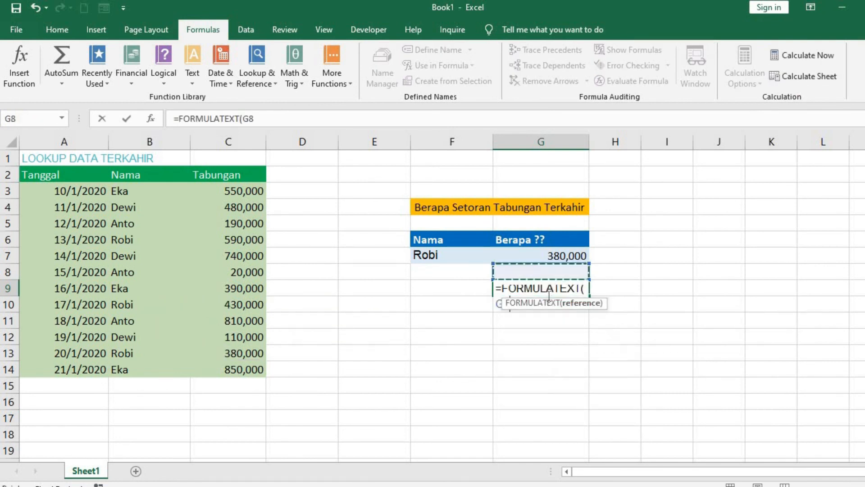
key(Up)
key(Return)
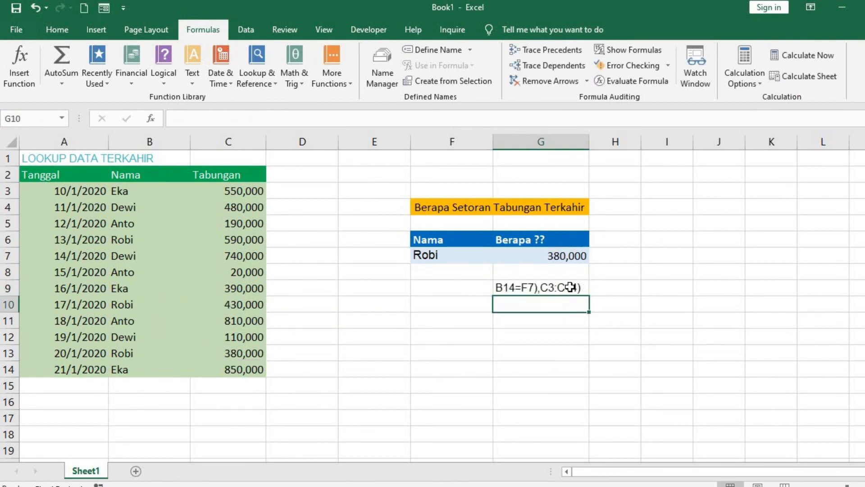
Step: Move the FORMULATEXT formula from G9 to I7, keeping its reference to G7
click(571, 287)
key(ctrl+c)
click(660, 260)
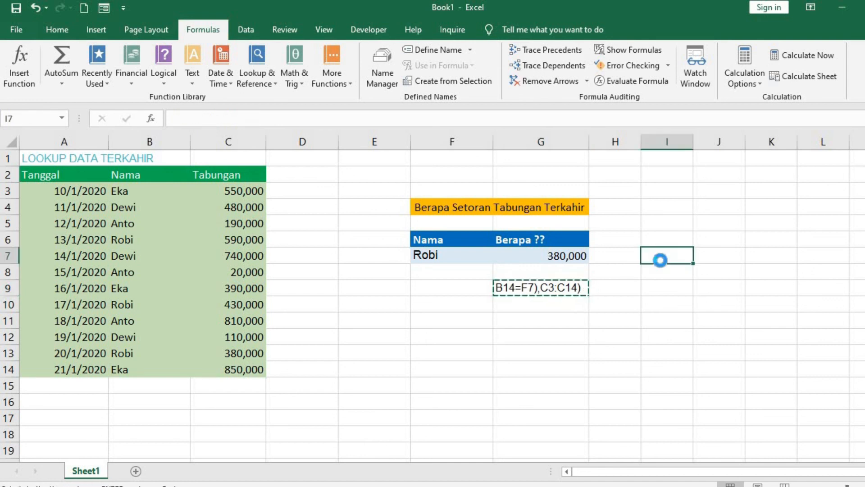
key(ctrl+v)
Step: Widen column I to fit the whole formula text and auto-fit the height of row 7
click(658, 308)
drag(694, 144, 853, 142)
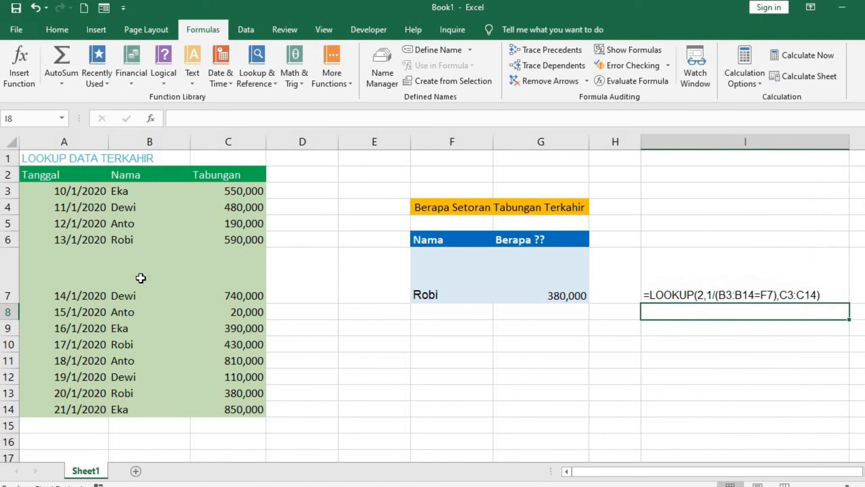
double_click(15, 303)
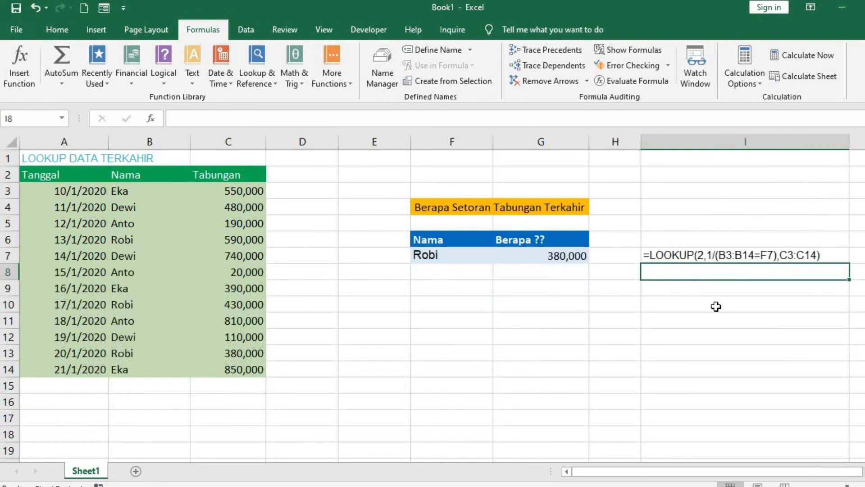
Step: Clear I7 and re-enter =FORMULATEXT(G7) in it to display the LOOKUP formula
click(741, 254)
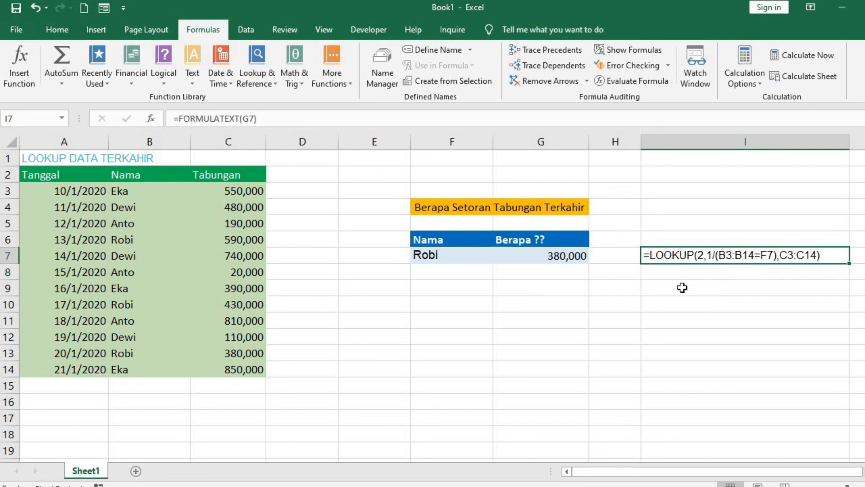
key(Delete)
text(=form)
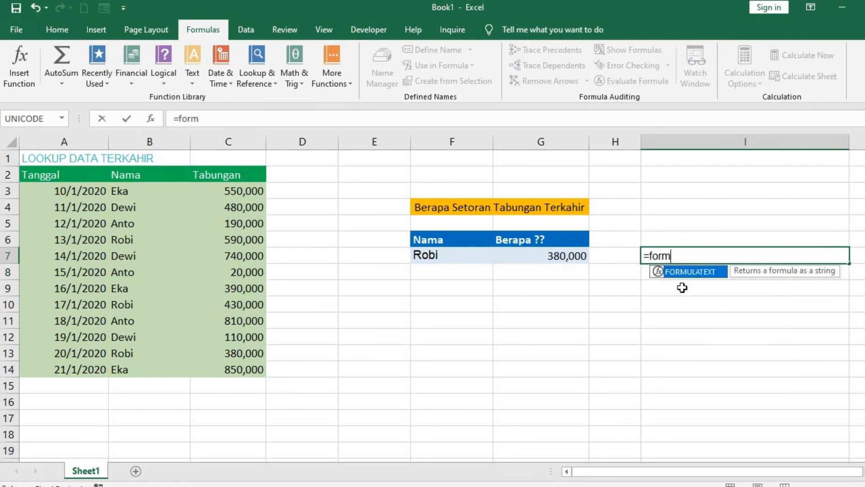
key(Tab)
key(Left)
key(Left)
key(Return)
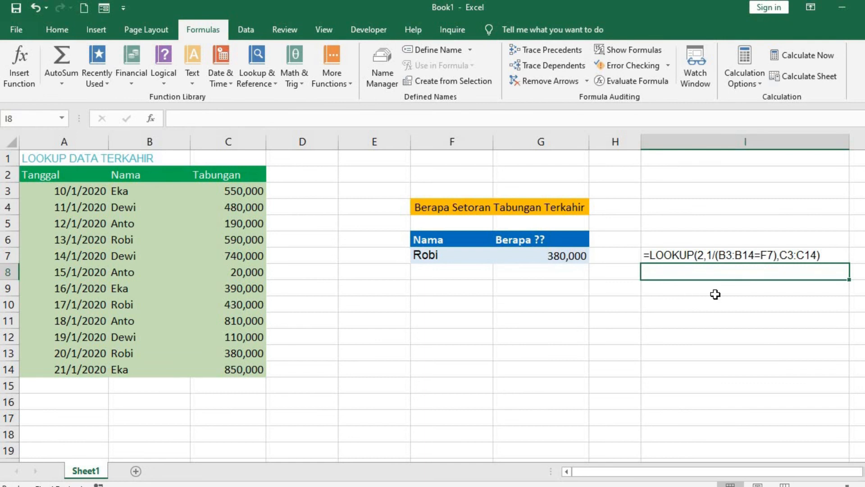
click(734, 256)
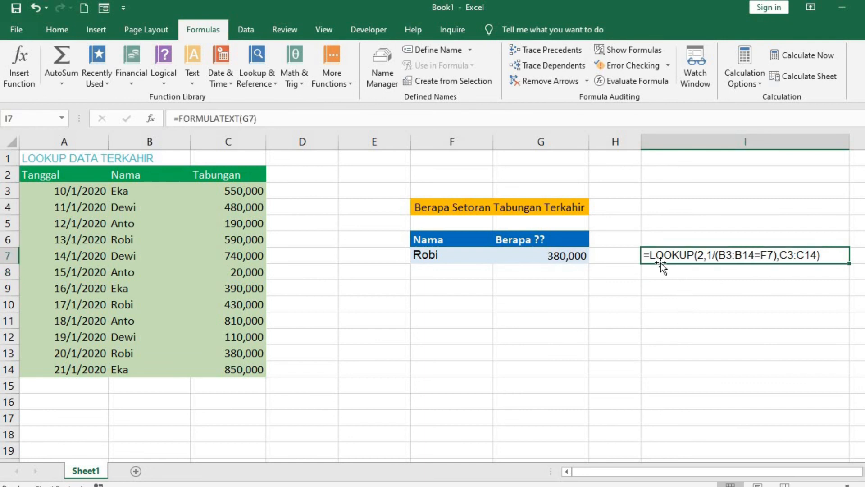